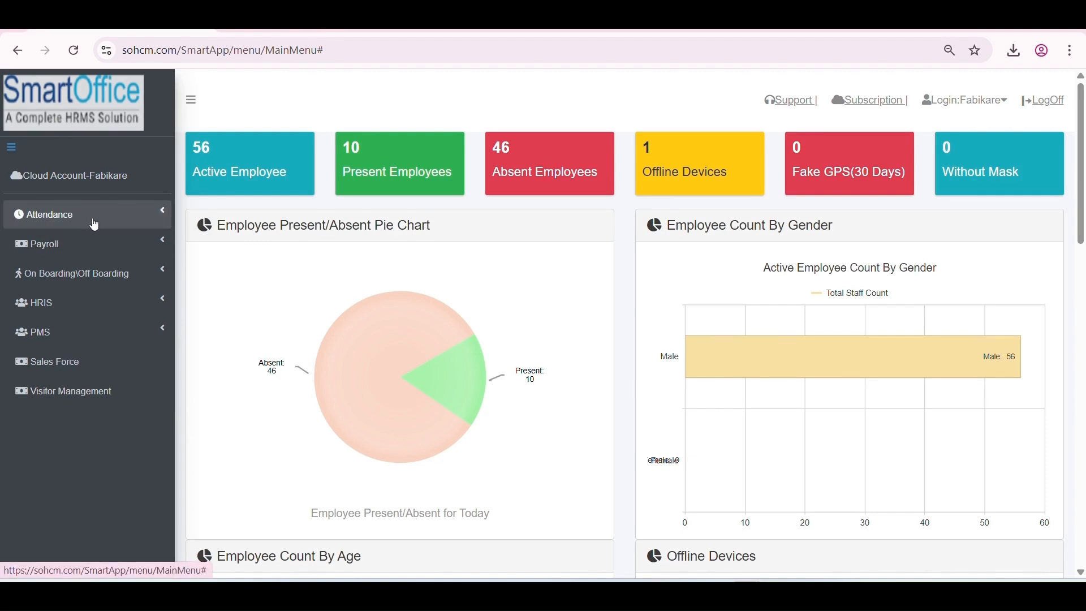
Step: Open the Shift Roster master from the Attendance module's Classified Master and bring up the Add/Edit Employee Shift Roster form
click(94, 224)
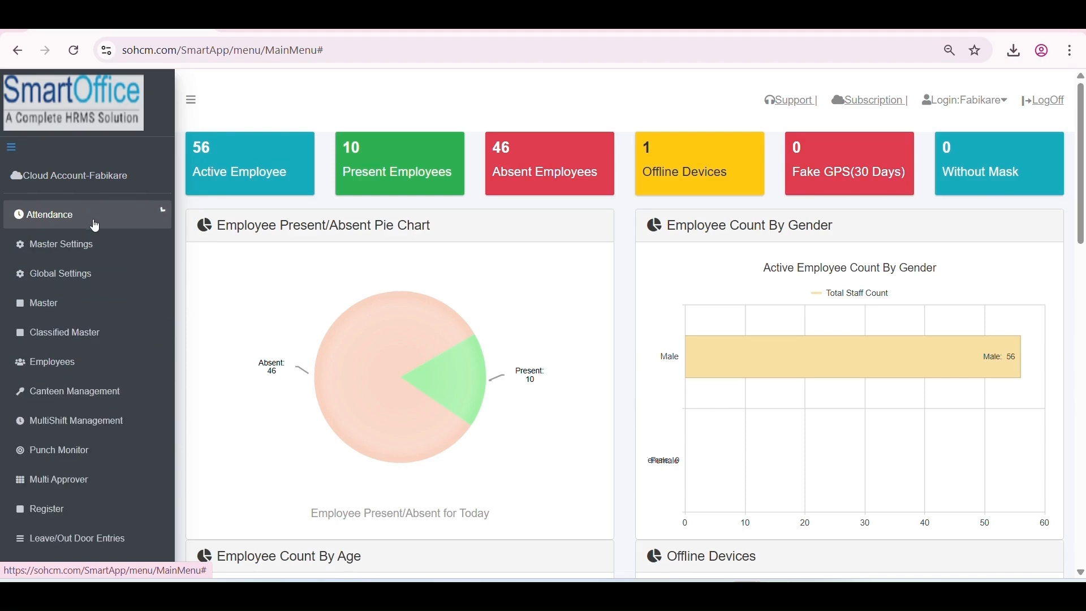
click(96, 338)
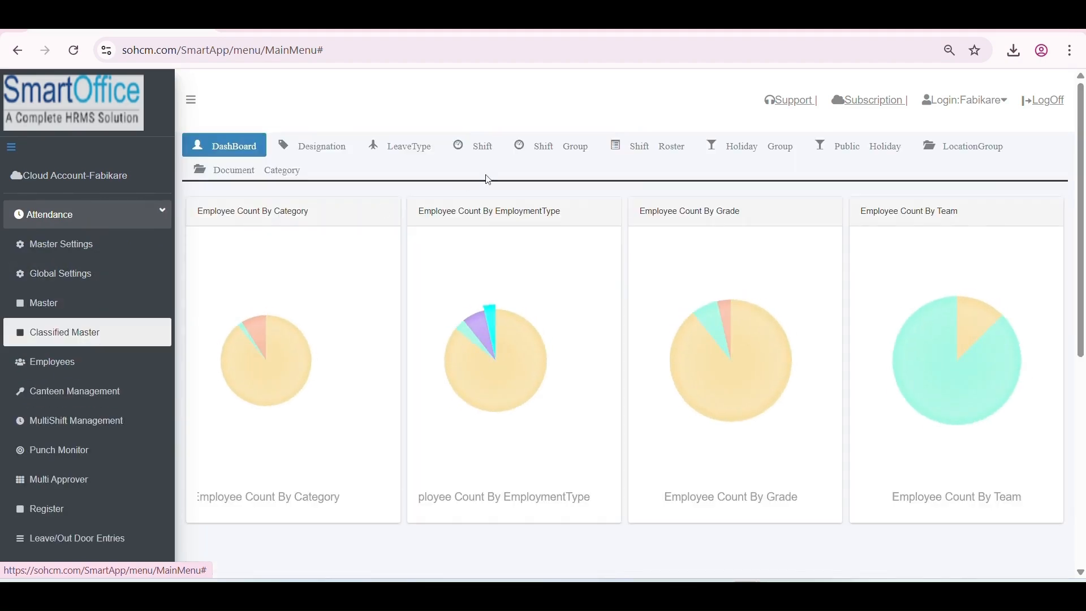
click(666, 152)
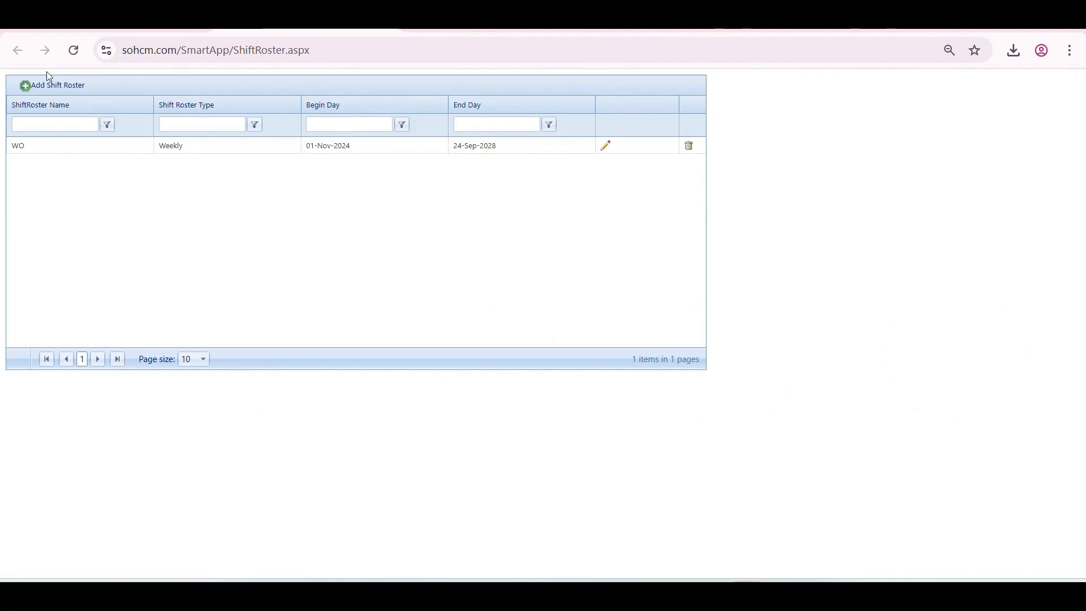
click(44, 87)
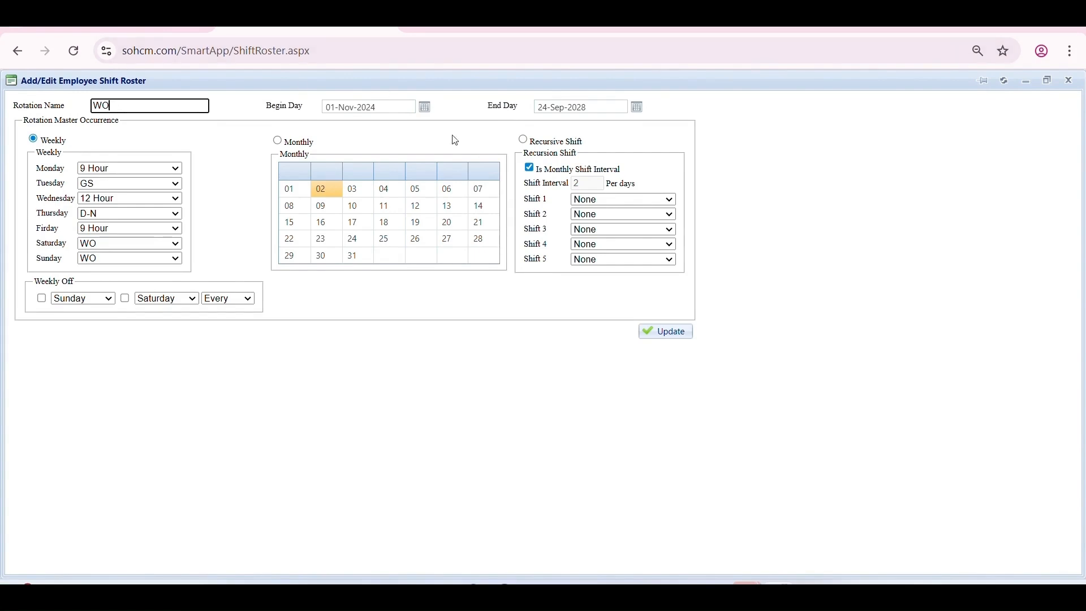
Step: Review the WO roster's begin and end days and the shift options offered for the weekdays of the weekly rotation
click(390, 106)
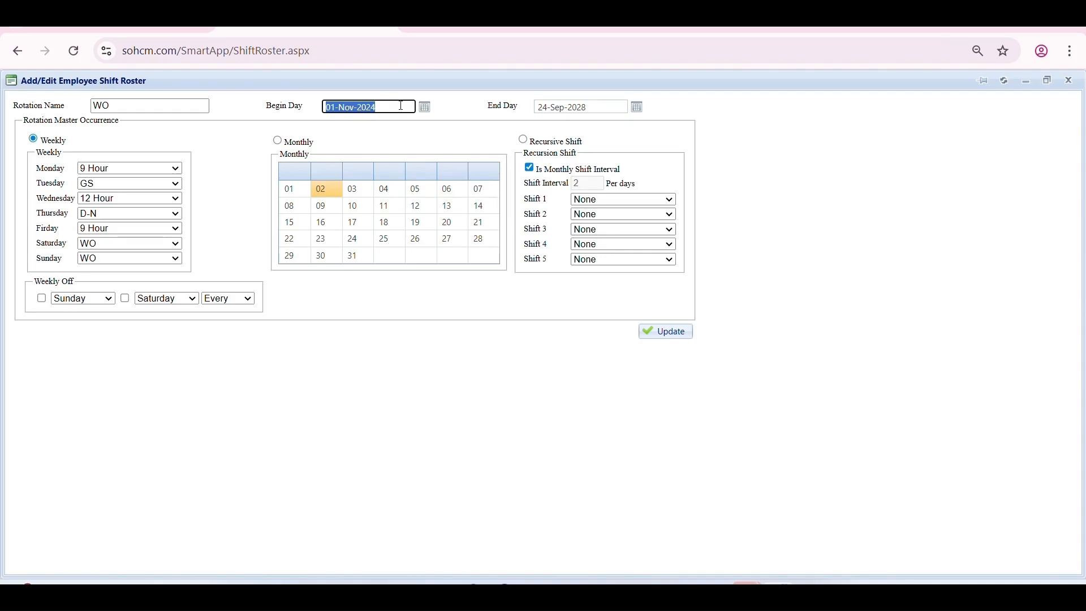
click(598, 110)
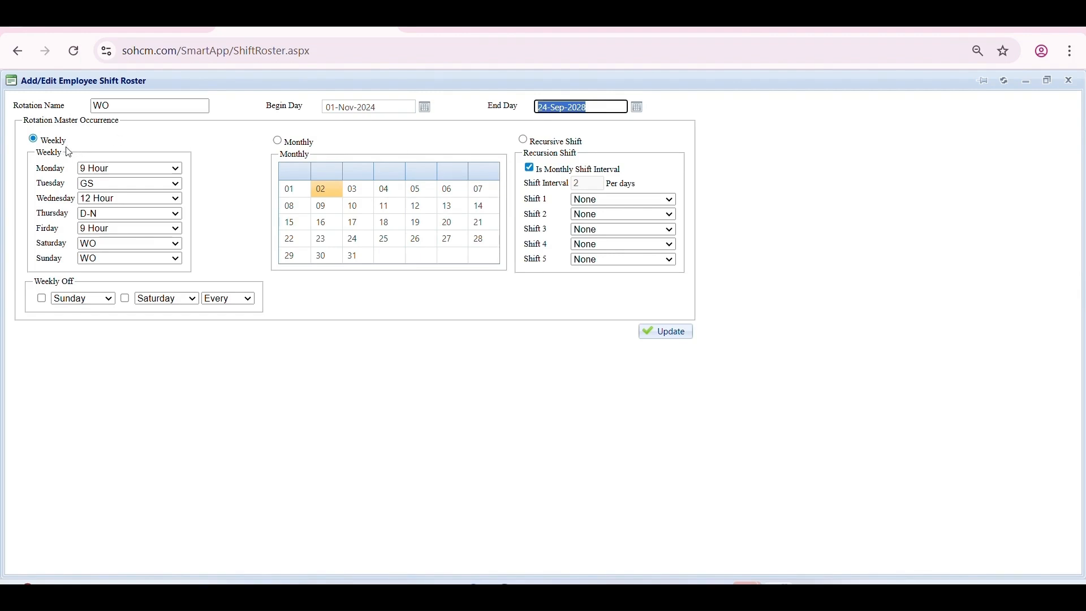
click(149, 173)
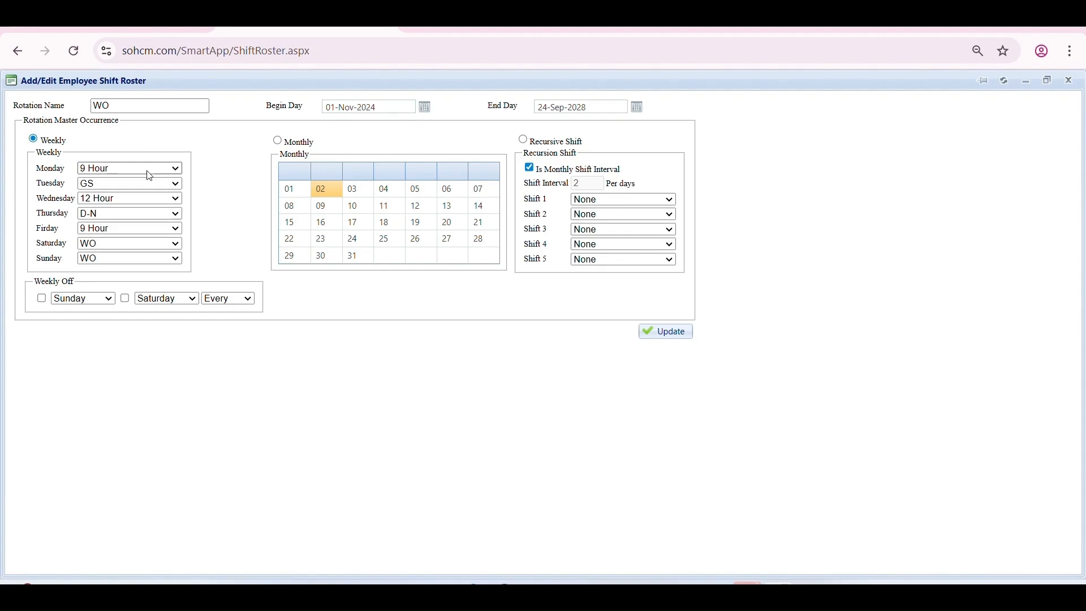
click(148, 189)
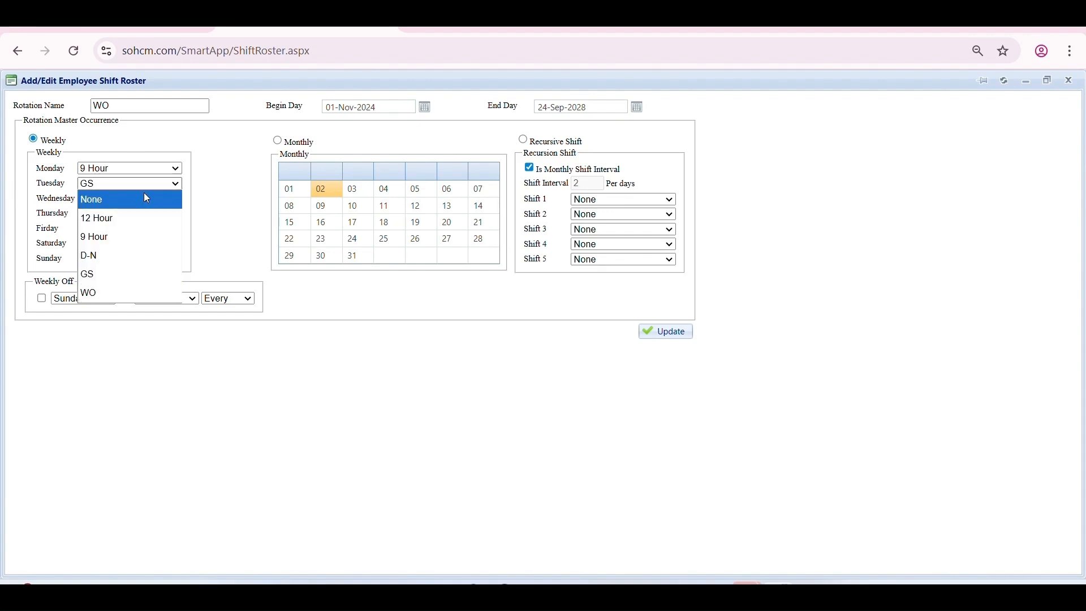
click(206, 194)
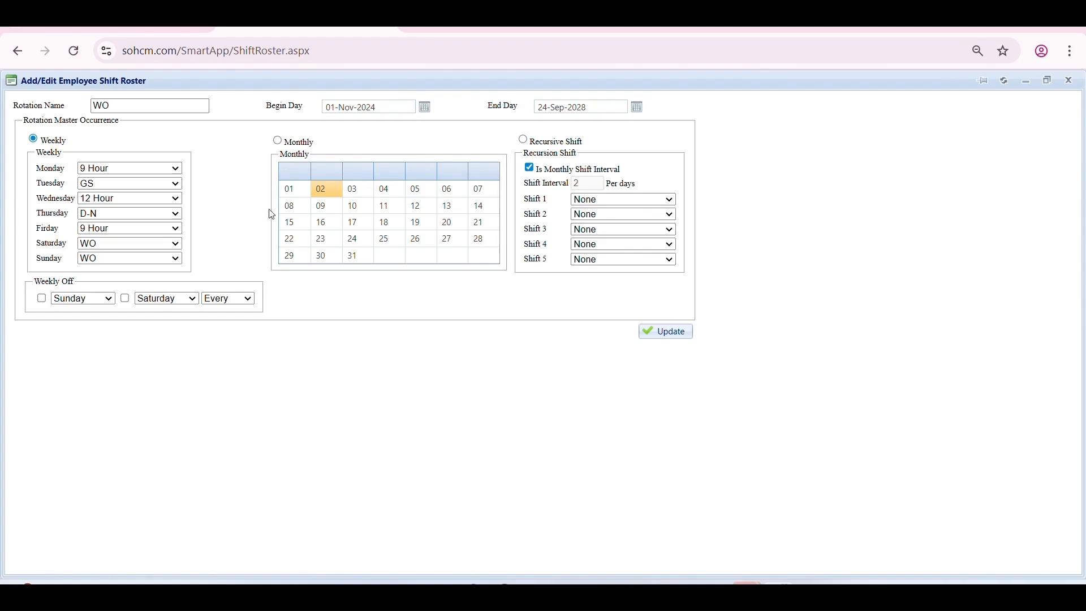
Step: Switch the rotation to Monthly and assign the 12 Hour shift to day 01 and the D-N shift to day 02
drag(330, 159, 284, 145)
click(279, 141)
click(301, 197)
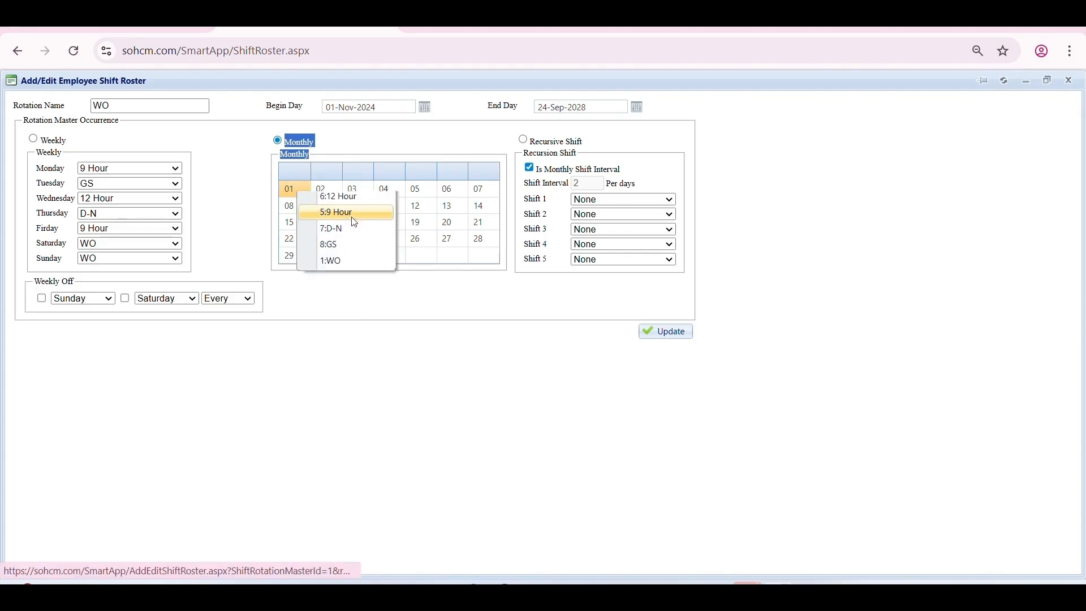
click(334, 211)
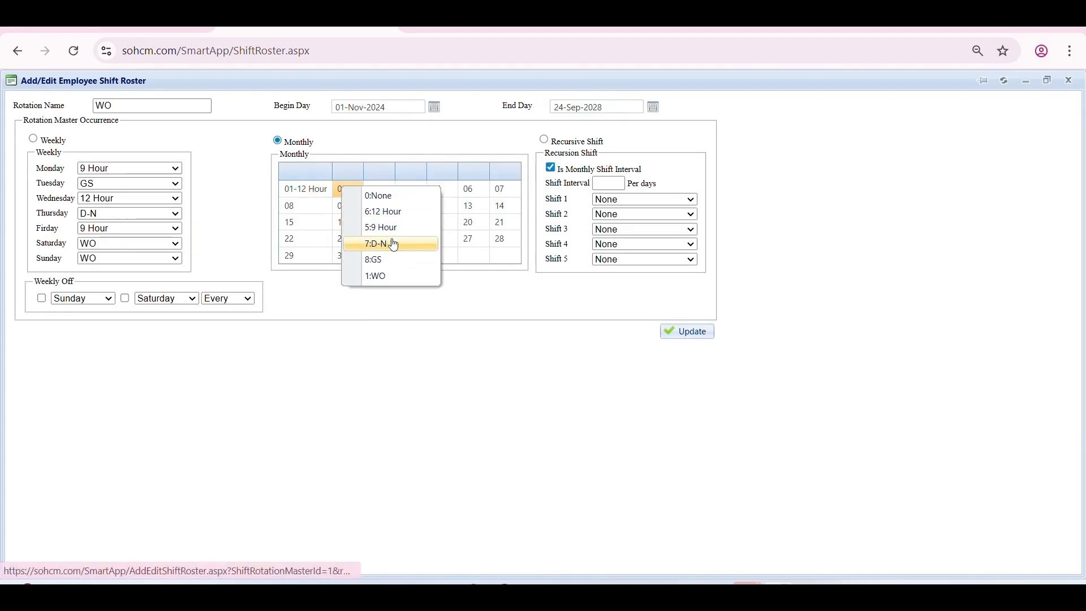
click(390, 243)
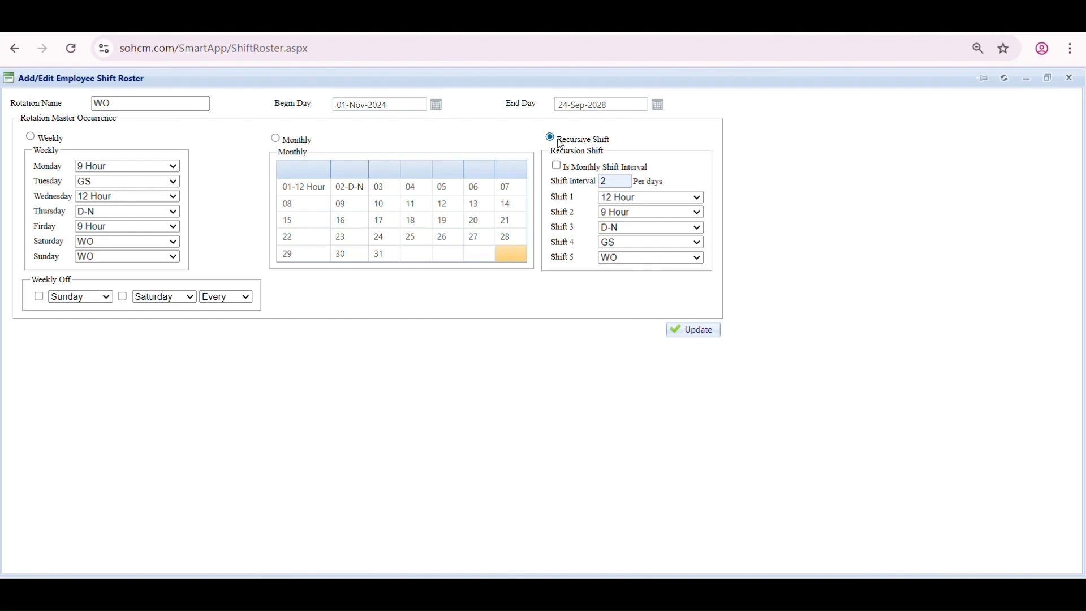
Step: Enable Is Monthly Shift Interval for the recursive shift and review its interval and Shift 1 fields
click(559, 167)
double_click(604, 181)
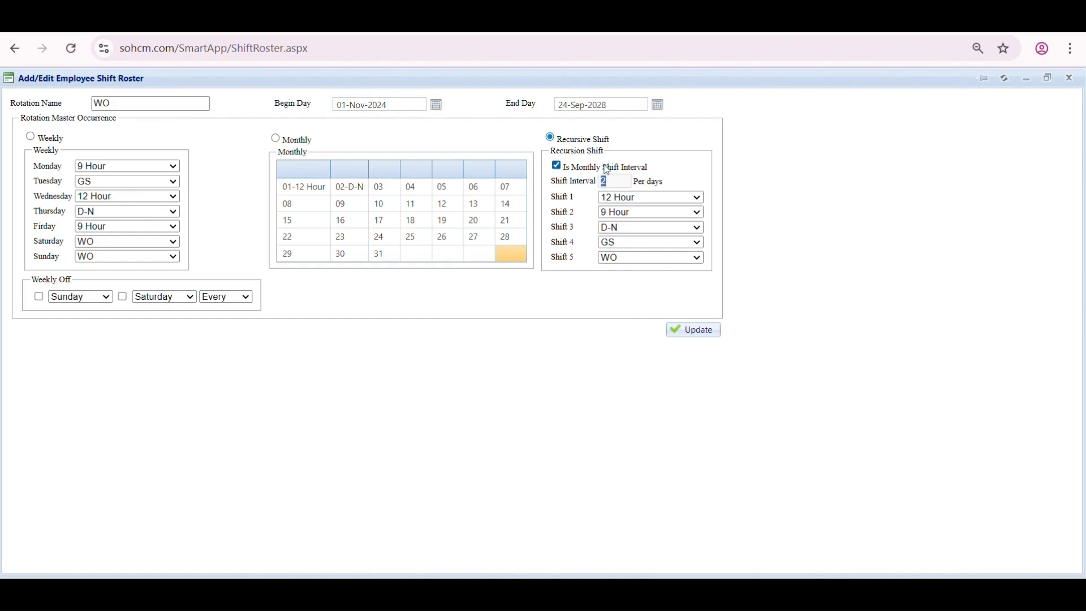
click(626, 203)
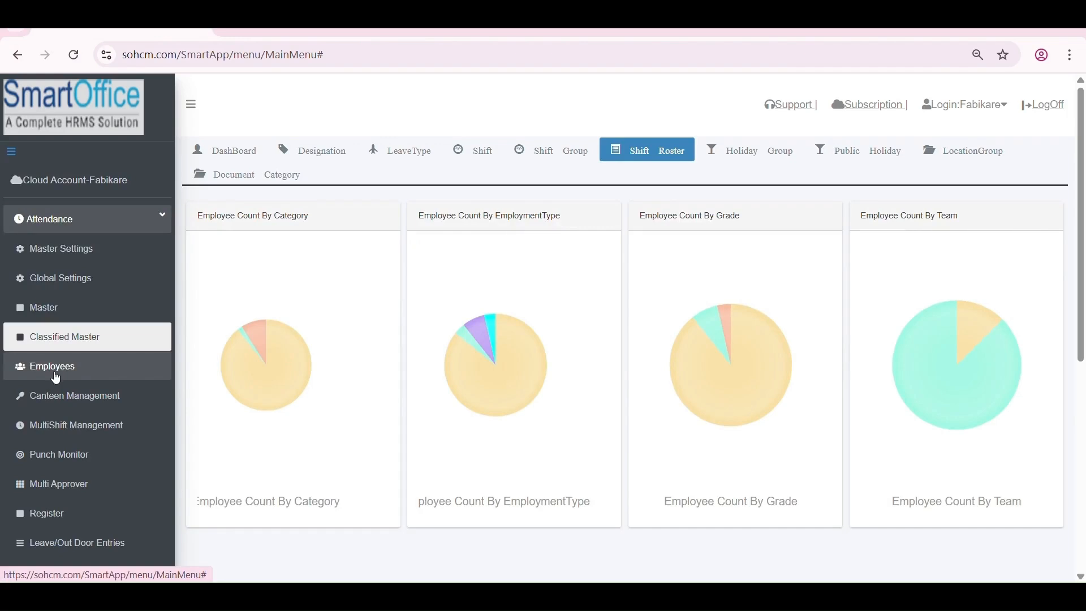
Step: Open the details of the fourth employee in the Attendance module's employee list
click(55, 375)
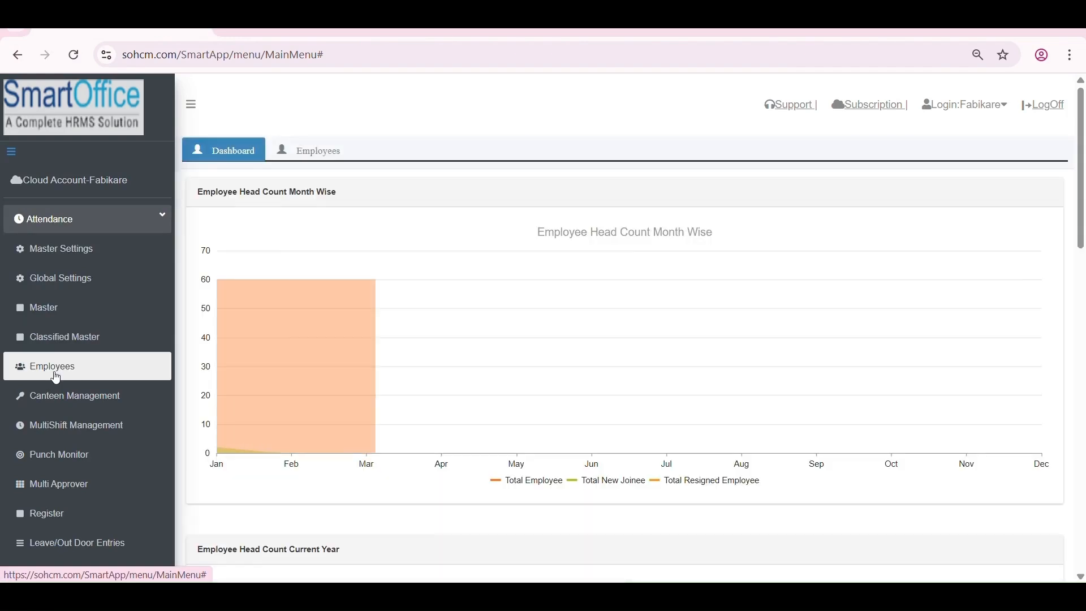
click(336, 158)
scroll(413, 342, down, 3)
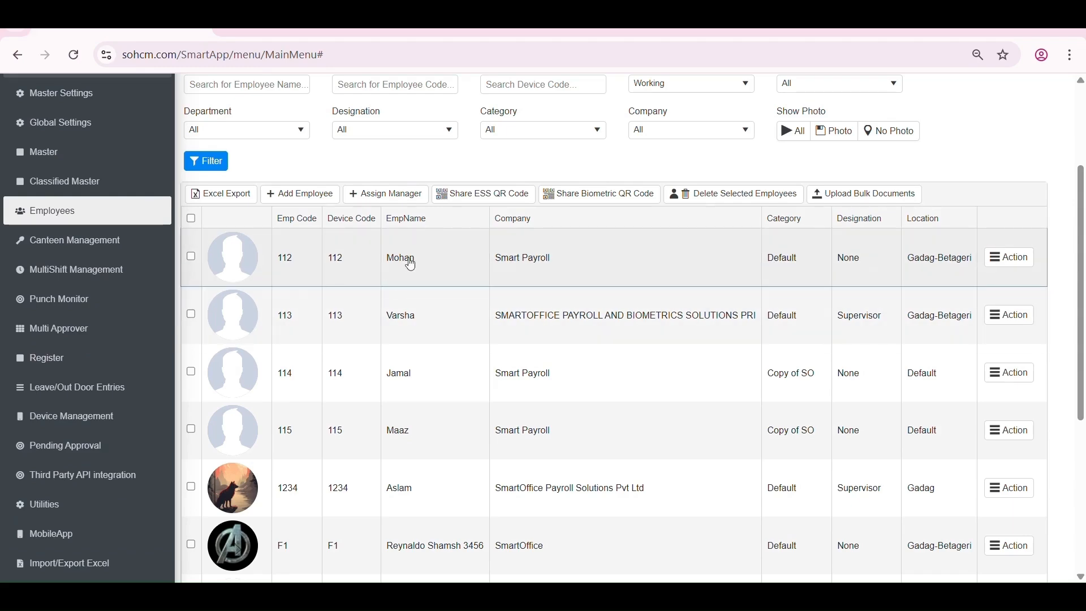
click(369, 432)
double_click(370, 433)
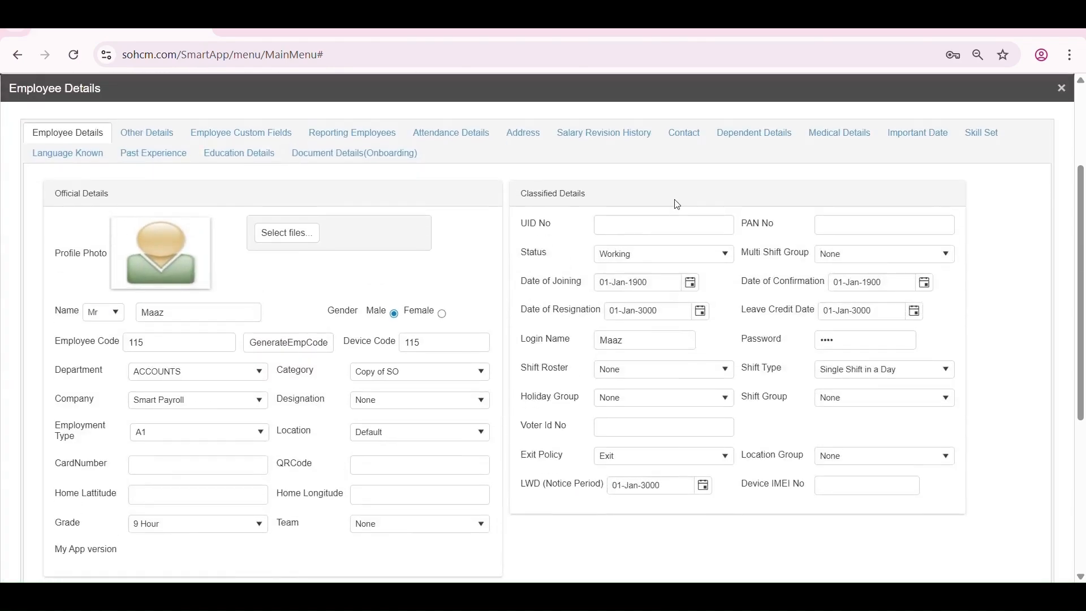
Step: Assign the WO shift roster to the employee in the Classified Details and save the record
scroll(677, 204, down, 2)
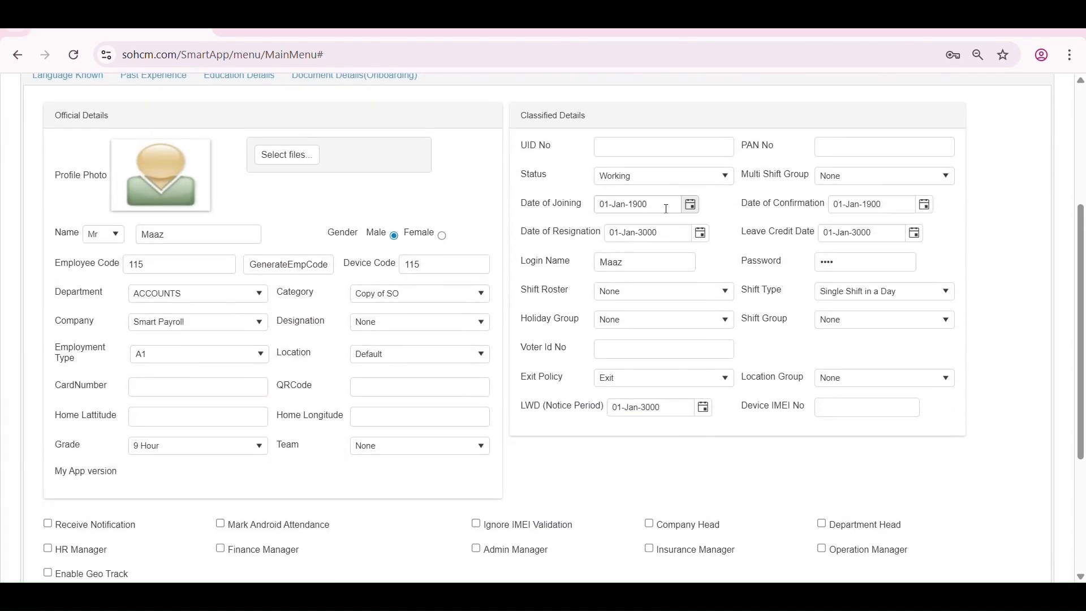
click(626, 301)
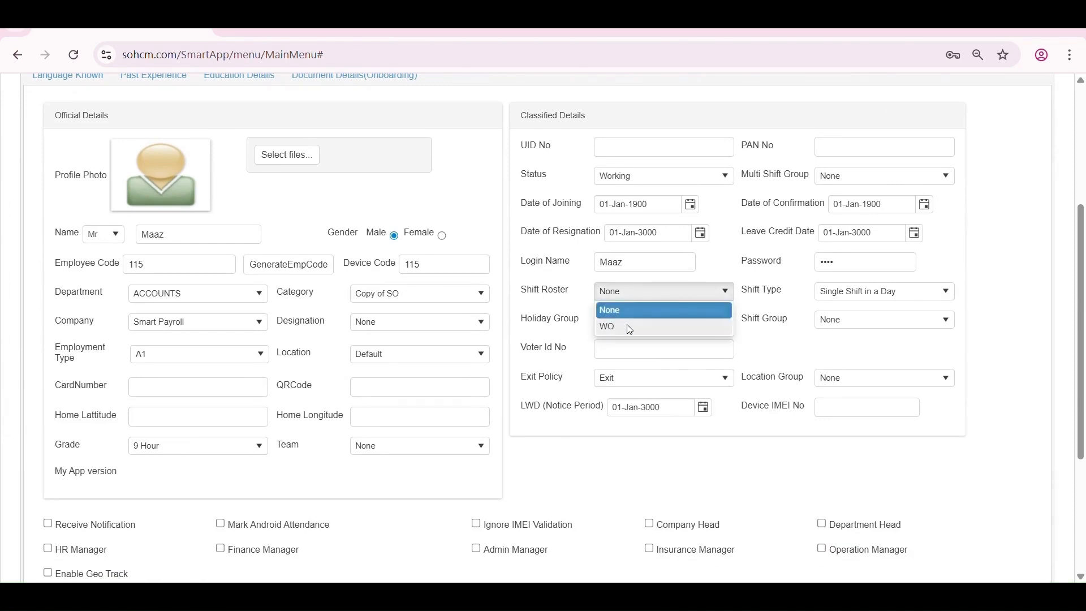
click(633, 325)
scroll(566, 270, down, 4)
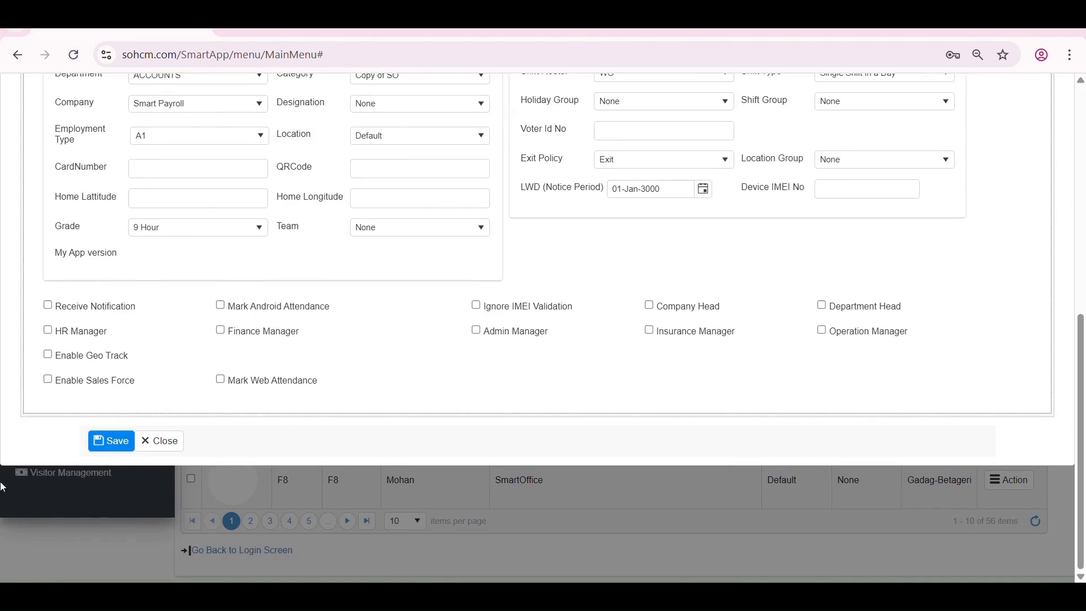
click(122, 441)
Step: Open the Employee Shift import in Import/Export Excel and move its dialog higher so it is fully visible
scroll(375, 293, up, 3)
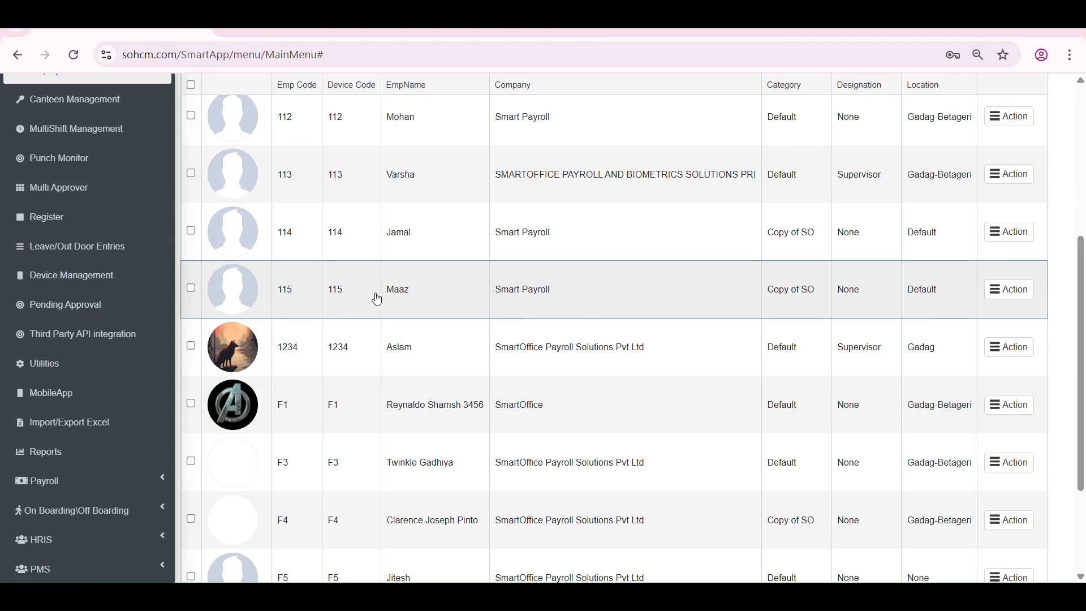
scroll(104, 396, down, 3)
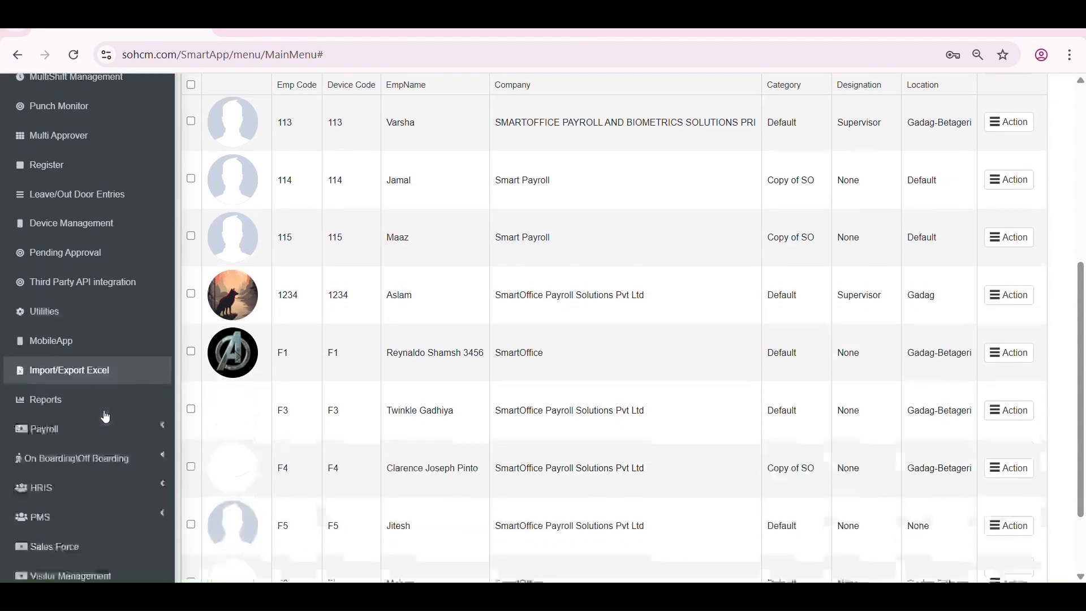
click(102, 341)
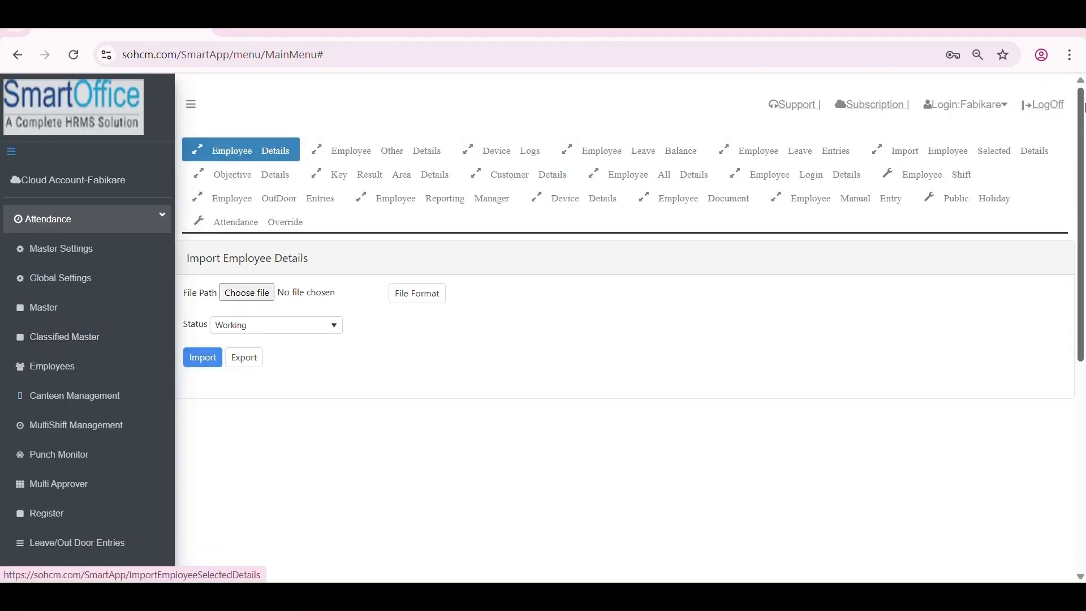
click(955, 180)
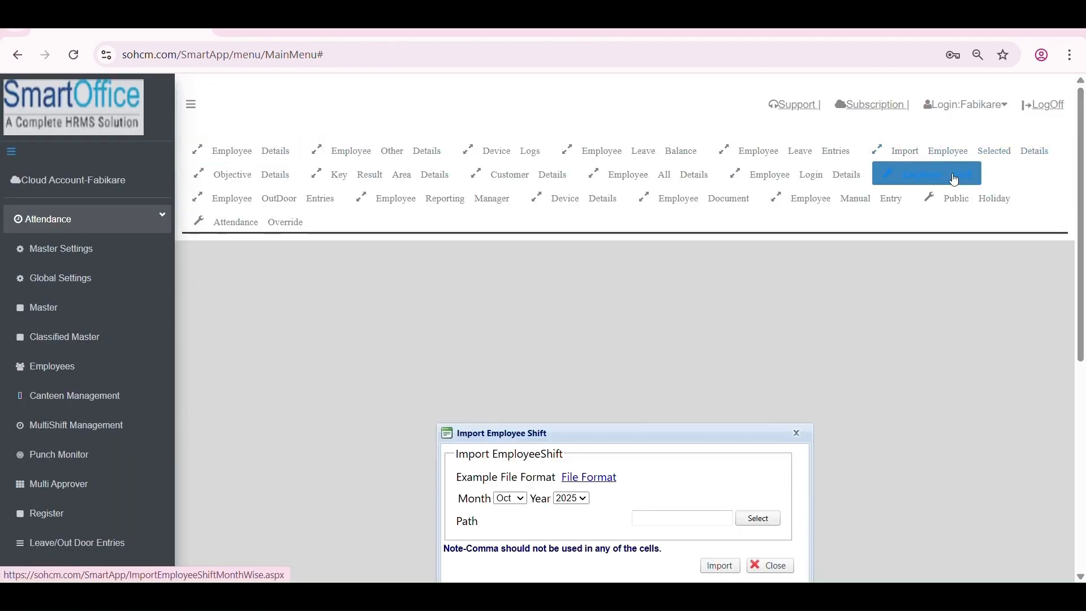
drag(645, 439, 642, 322)
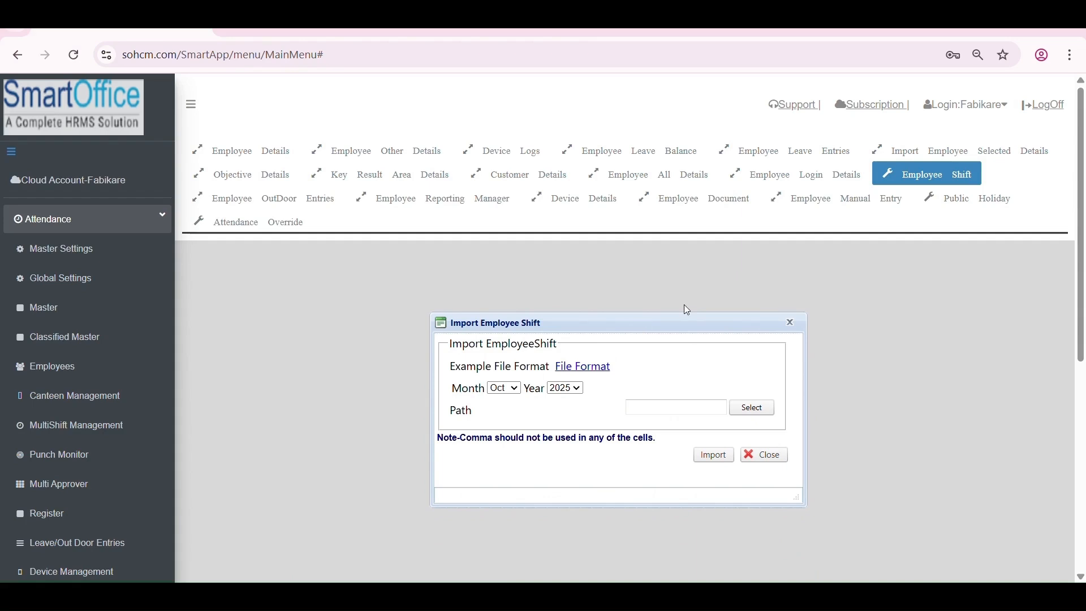
Step: Keep Oct as the import month, download the example employee shift file format and open it in Excel
click(506, 389)
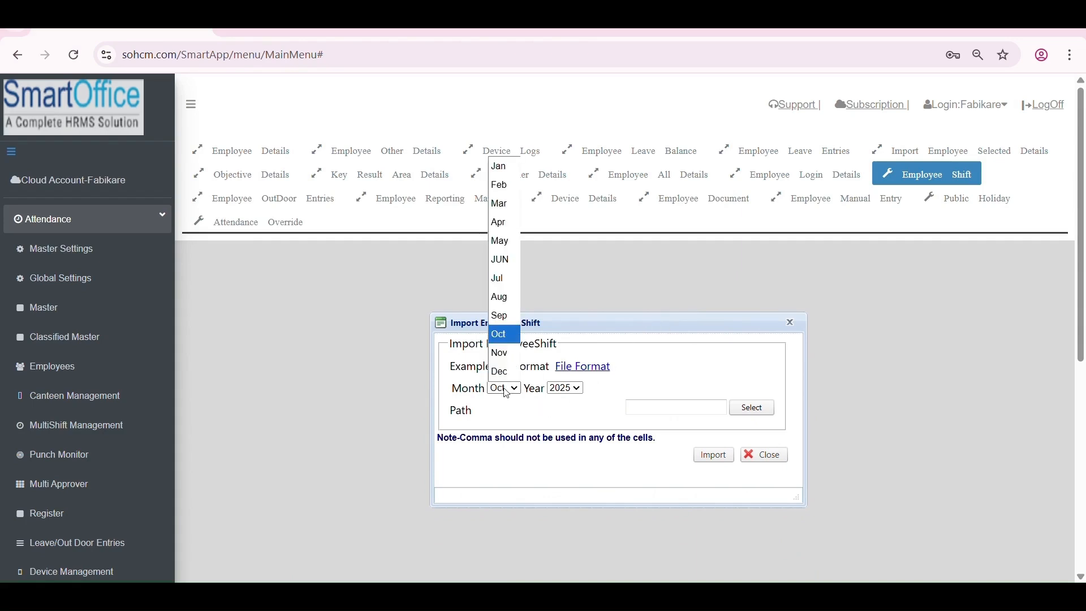
click(507, 392)
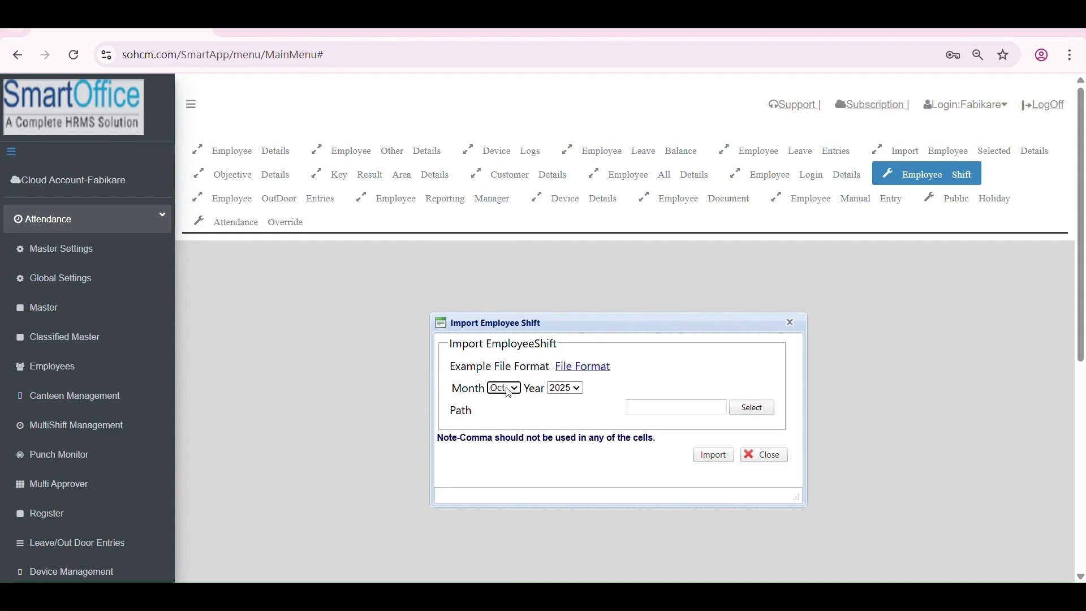
click(610, 375)
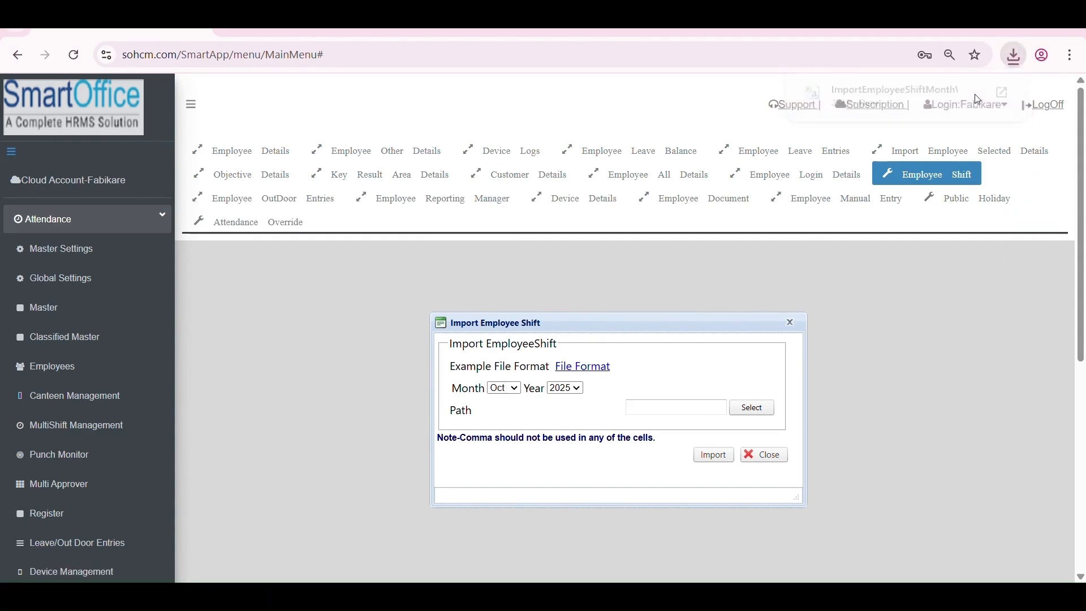
click(978, 99)
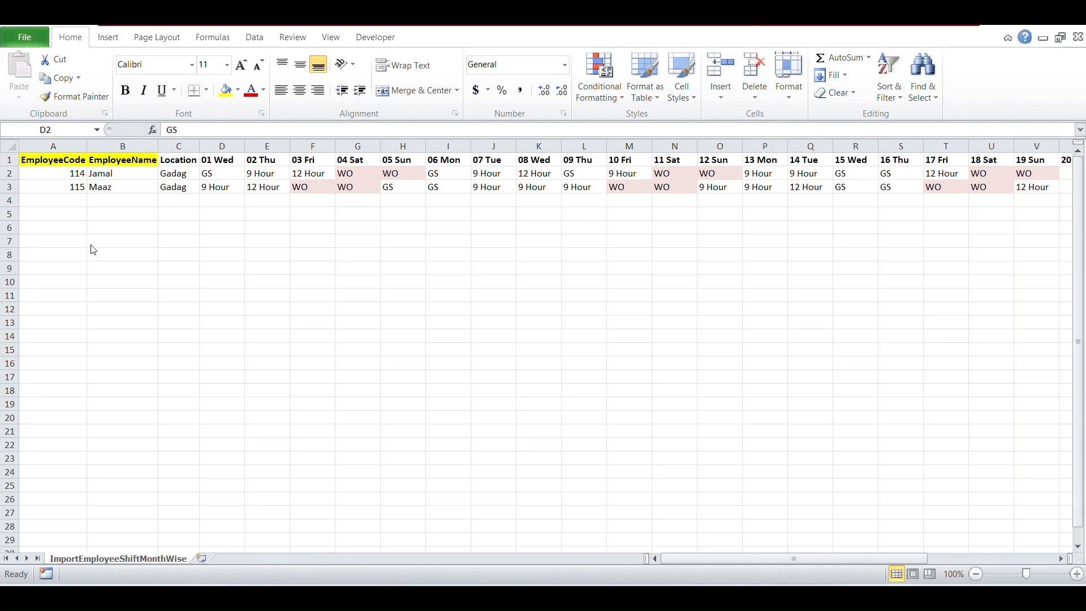
Step: Examine the shift codes and weekly-off entries filled in per day for both employees in the month-wise shift sheet
click(243, 174)
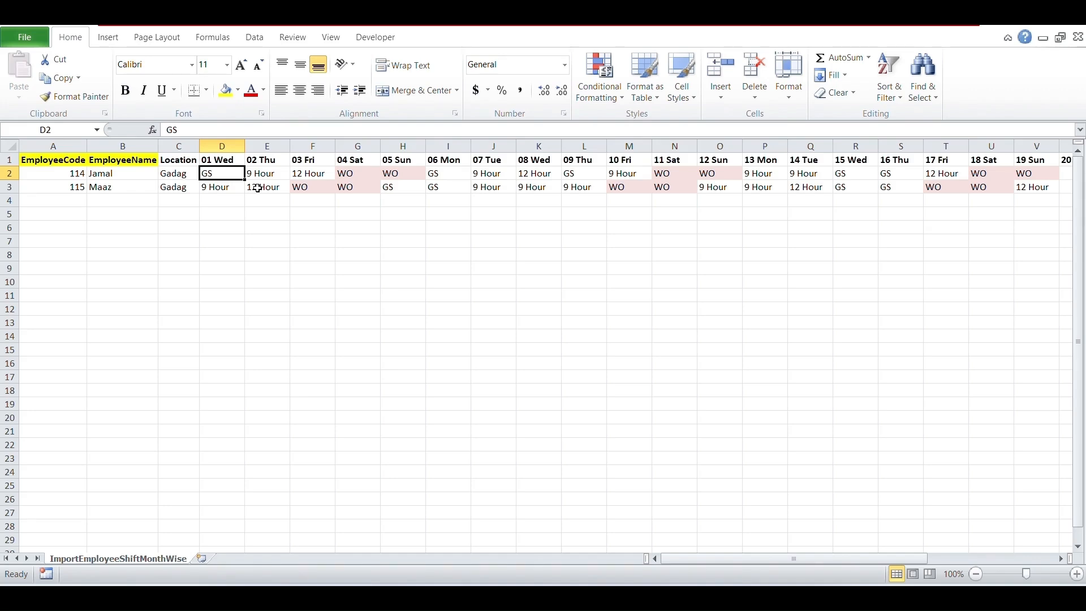
click(258, 188)
click(358, 253)
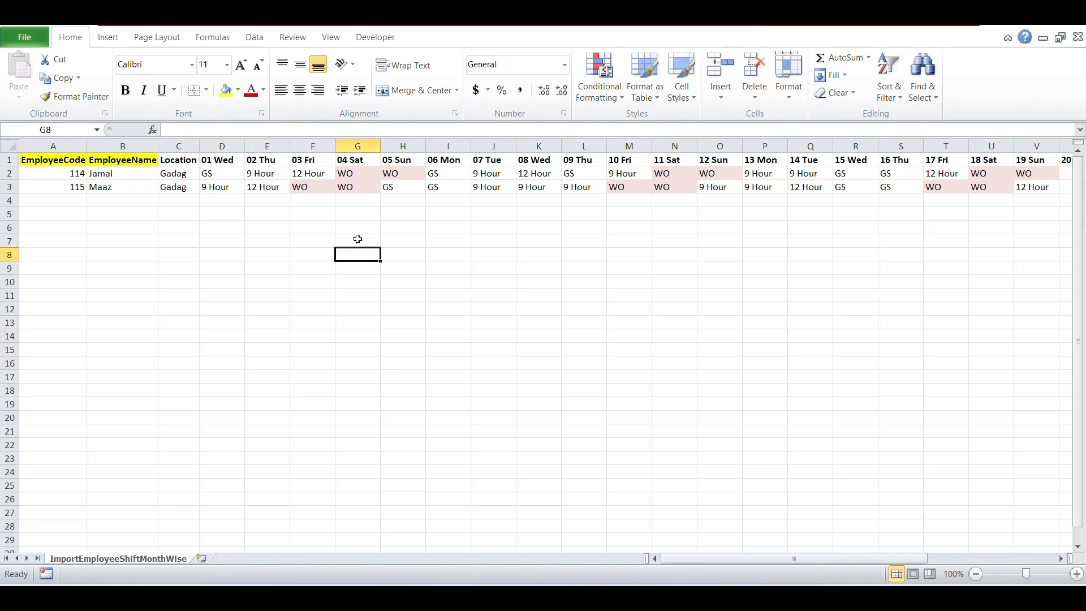
drag(354, 171, 354, 184)
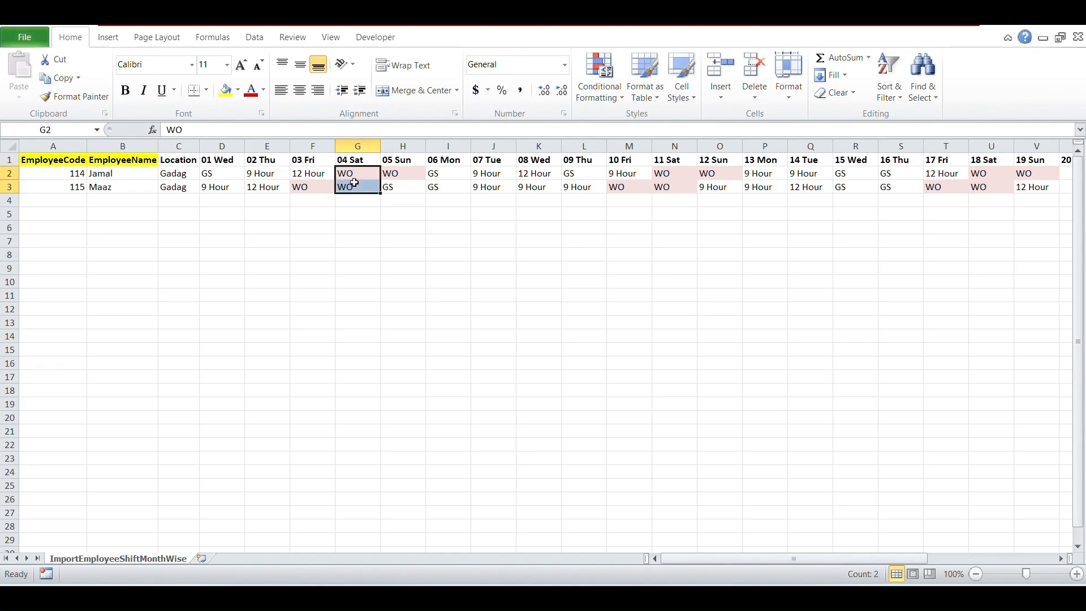
drag(566, 173, 573, 187)
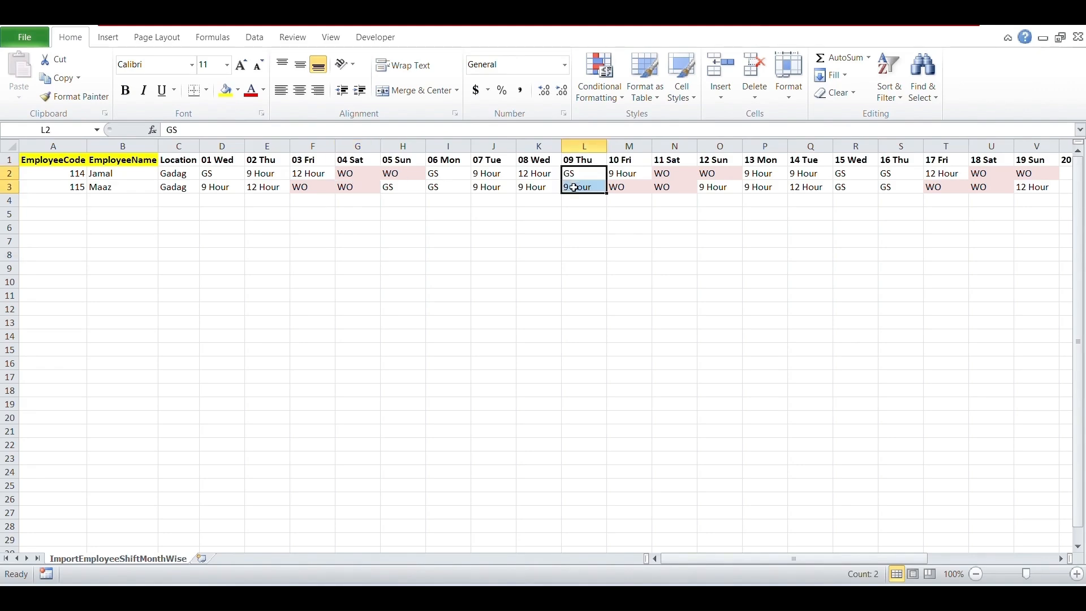
click(689, 225)
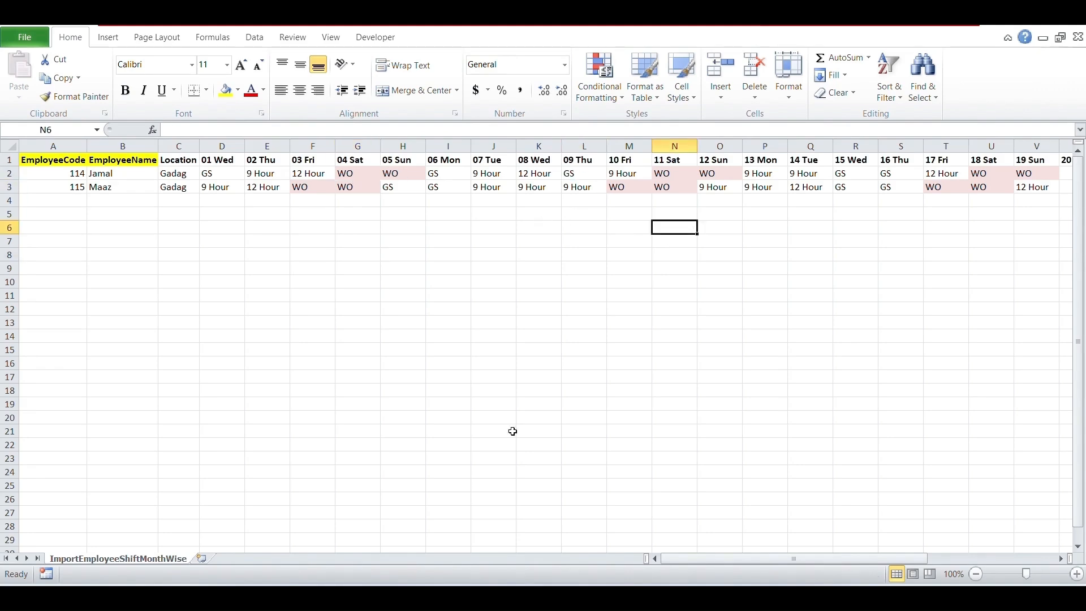
click(675, 560)
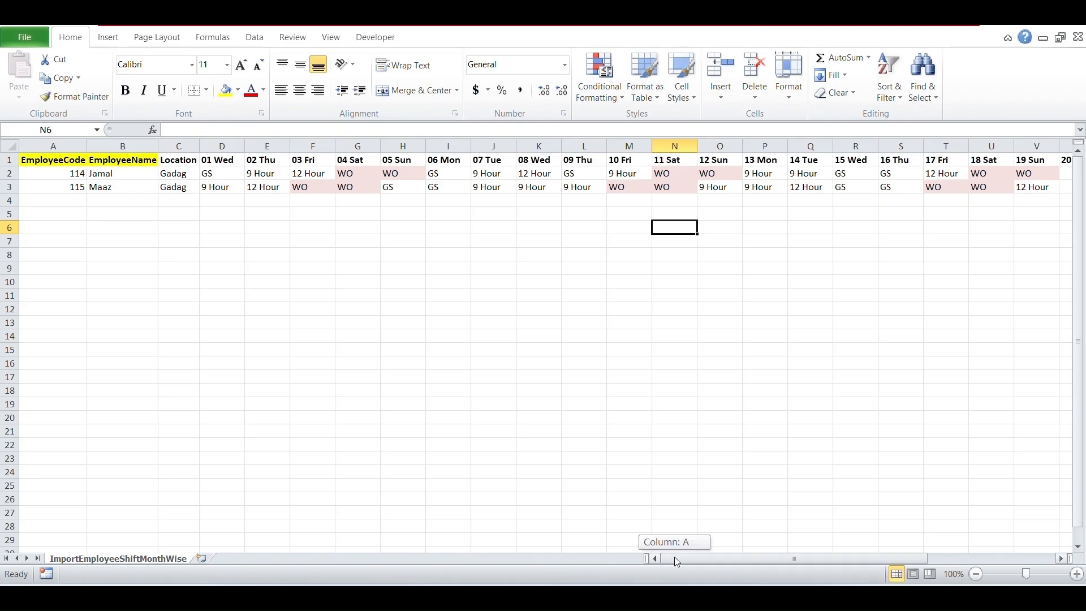
Step: Save the month-wise shift sheet, keeping its CSV format, and return to SmartOffice in the browser
click(9, 160)
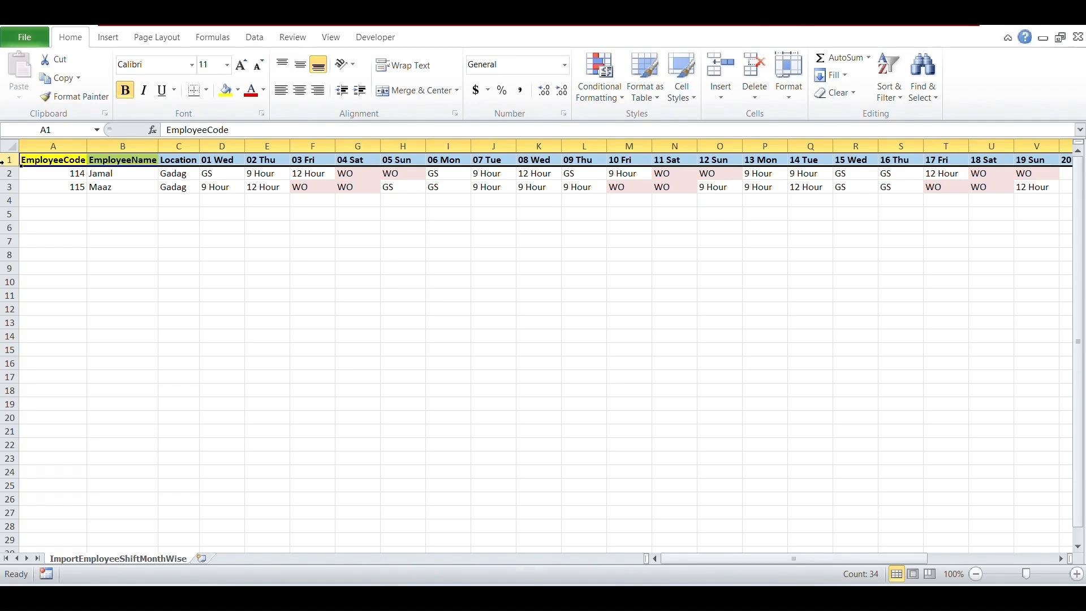
click(500, 351)
key(ctrl+s)
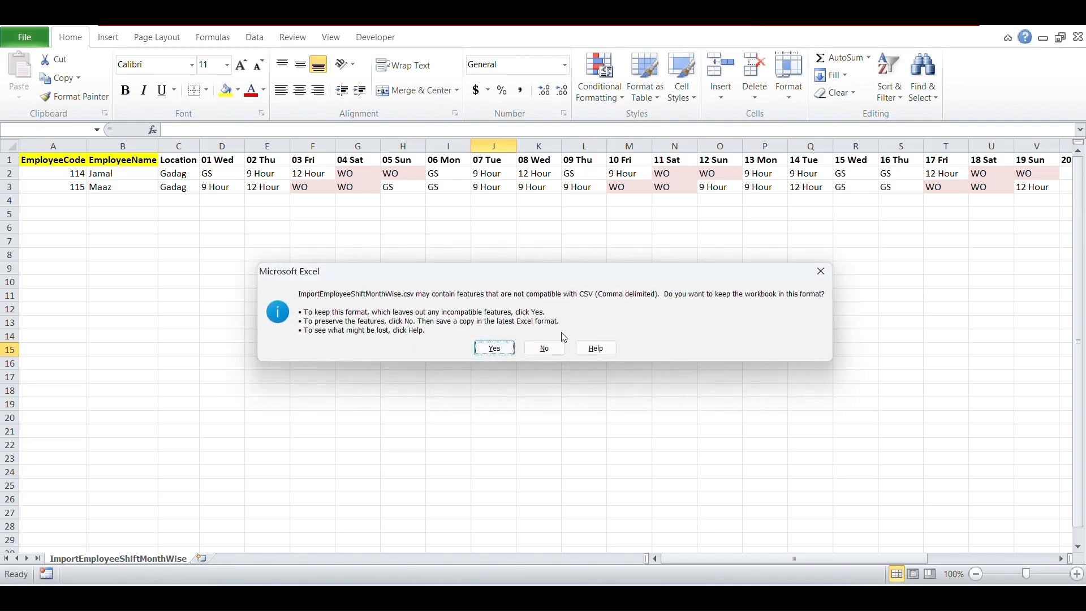
click(493, 349)
drag(735, 563, 674, 564)
key(alt+Tab)
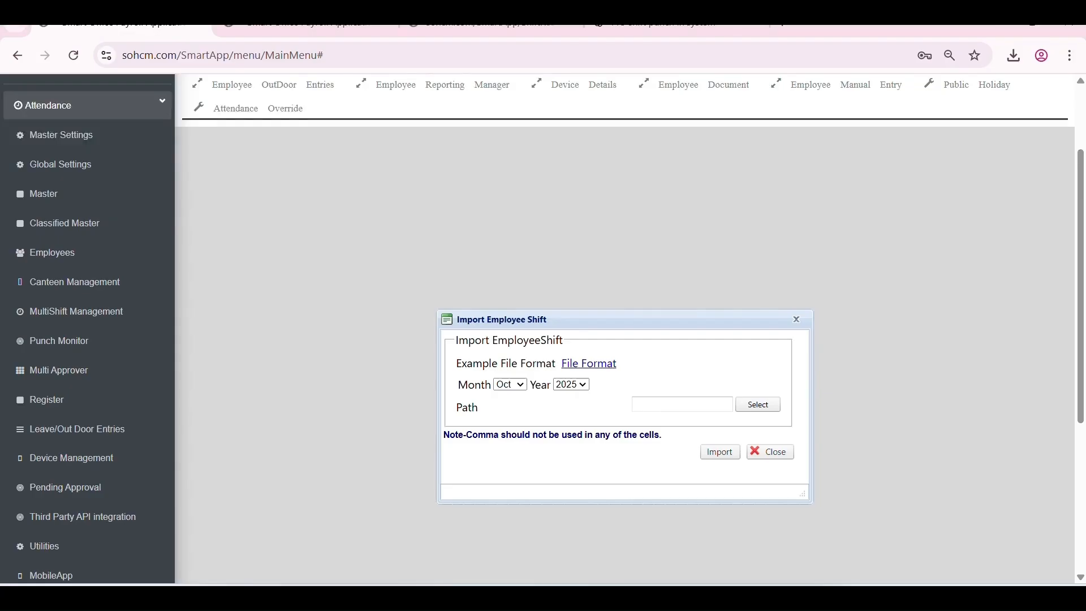
Step: Import the ImportEmployeeShiftMonthWise file as employee shifts for Oct 2025 and close the import dialog
click(770, 405)
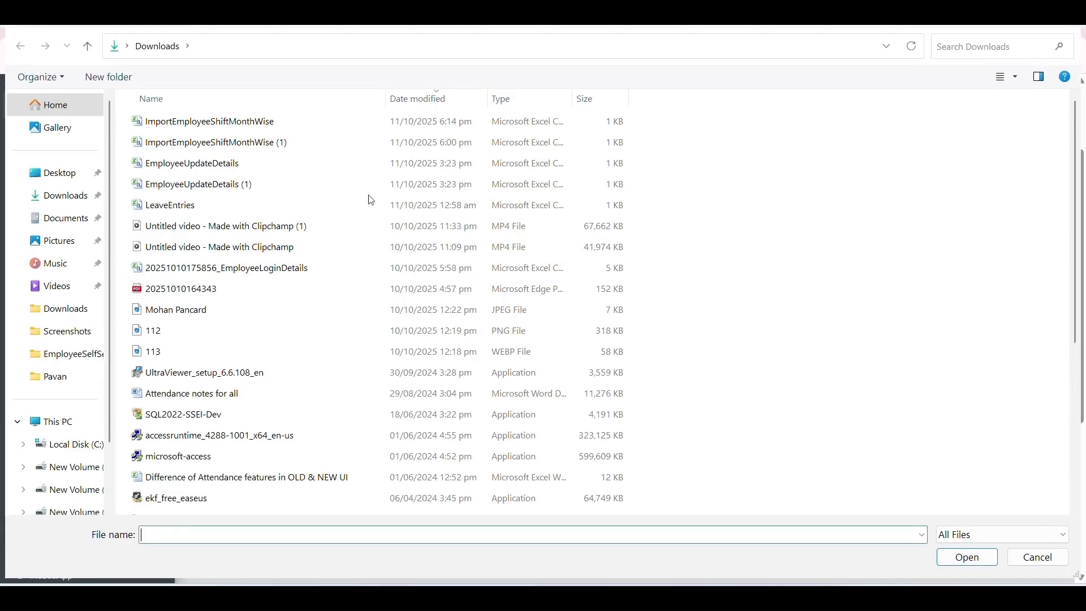
double_click(213, 123)
click(719, 453)
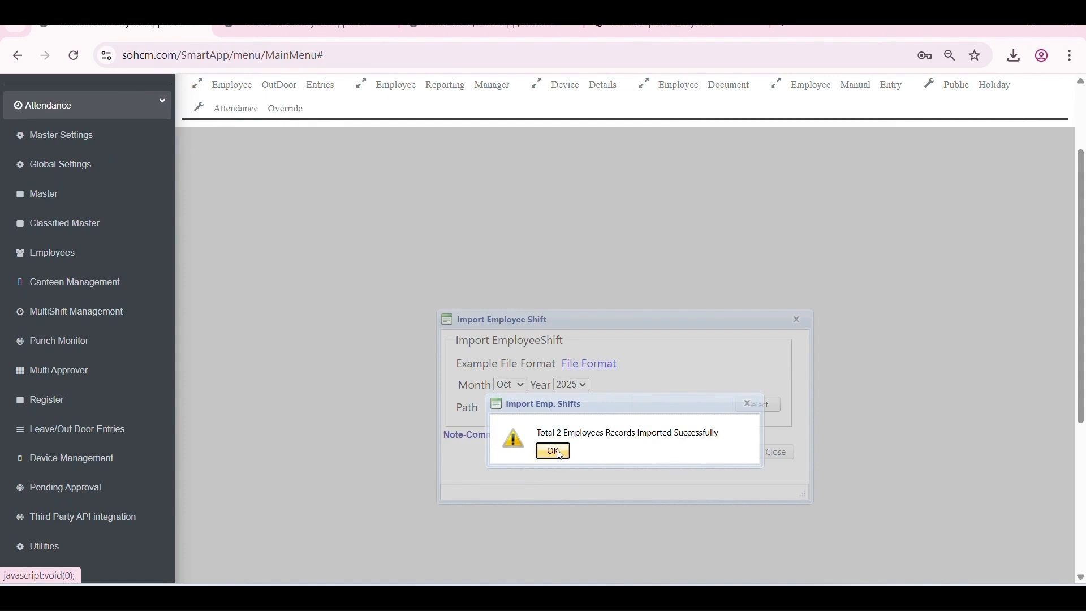
click(554, 452)
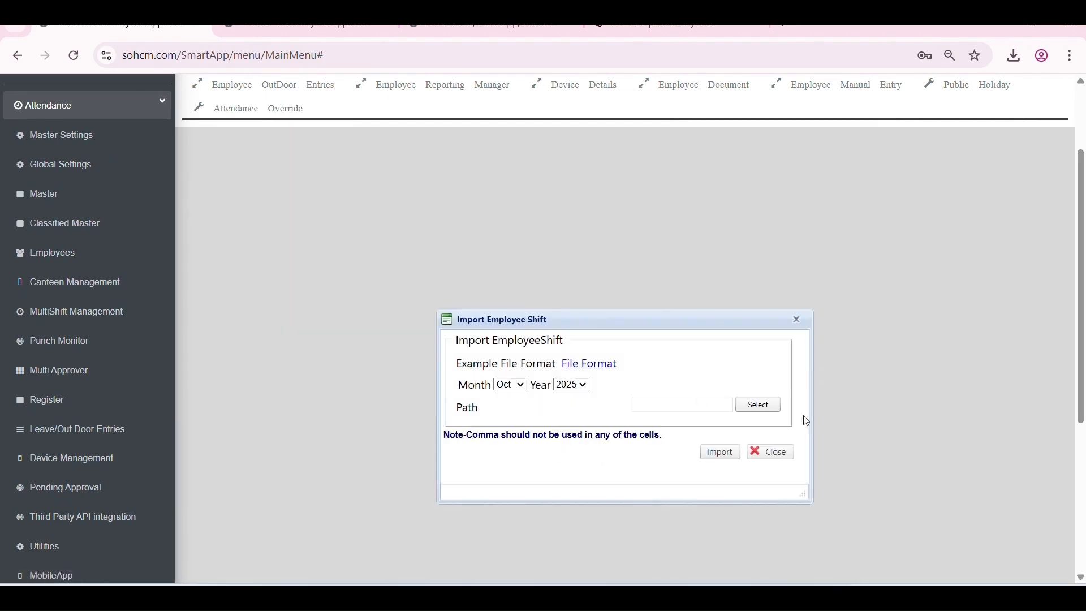
click(779, 453)
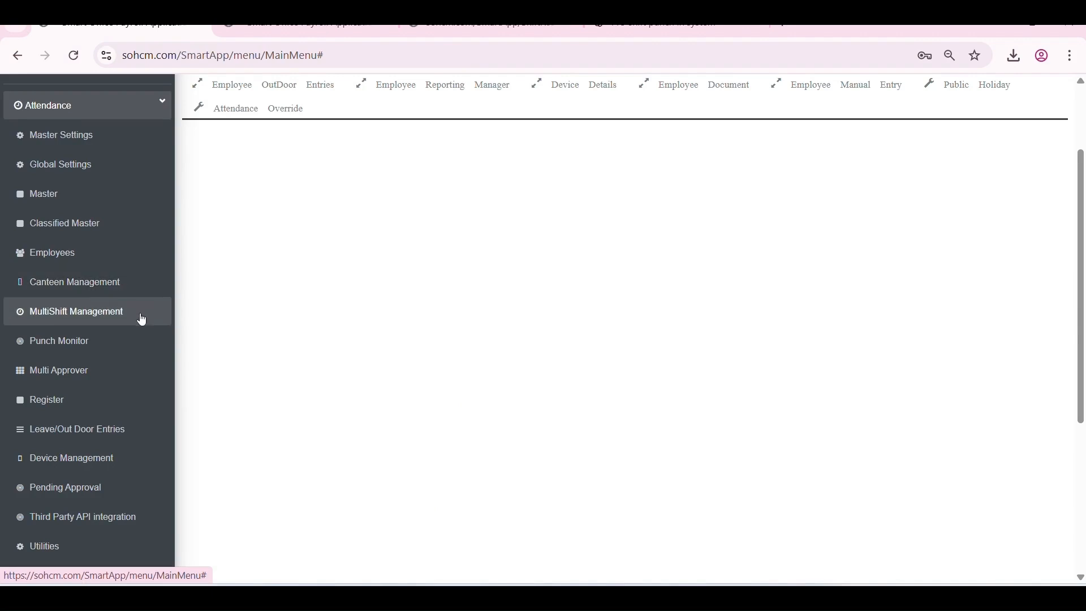
Step: Filter the Shift Register for Oct 2025 by the first imported employee's code and review the daily shifts
click(78, 402)
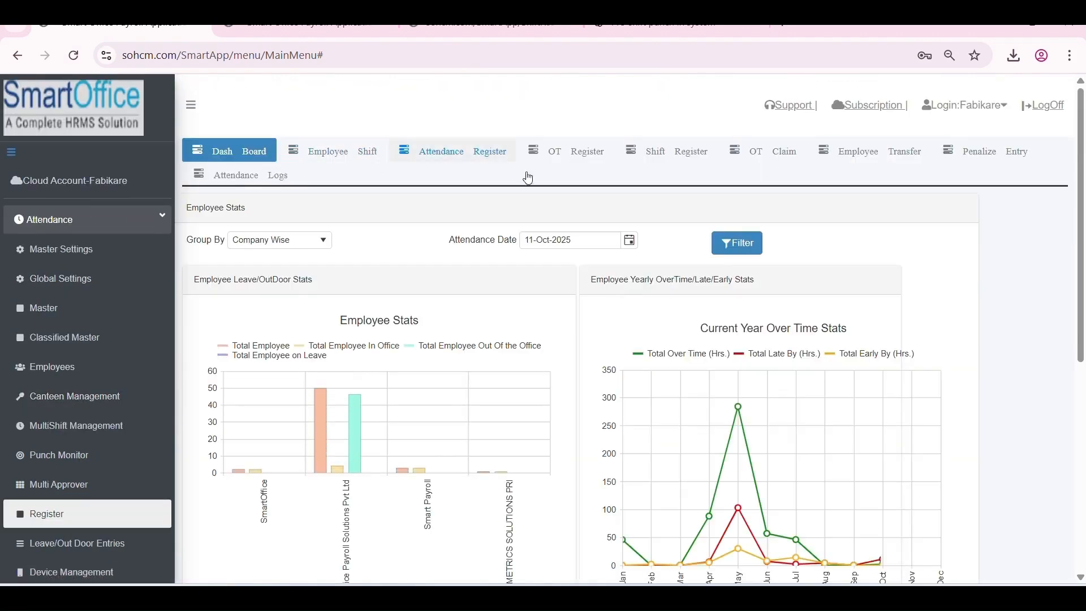
click(691, 154)
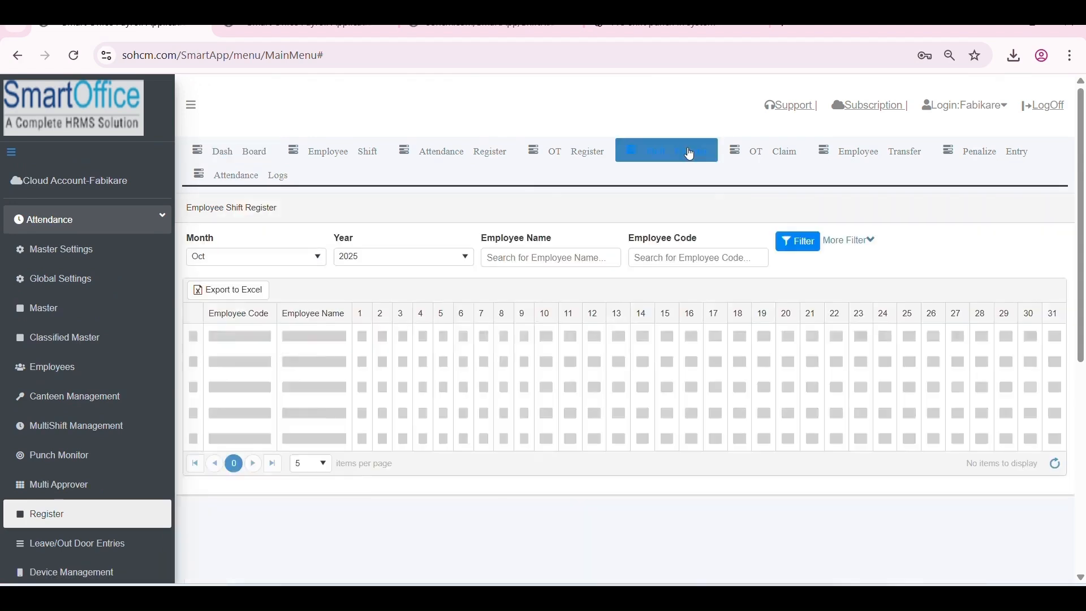
click(736, 256)
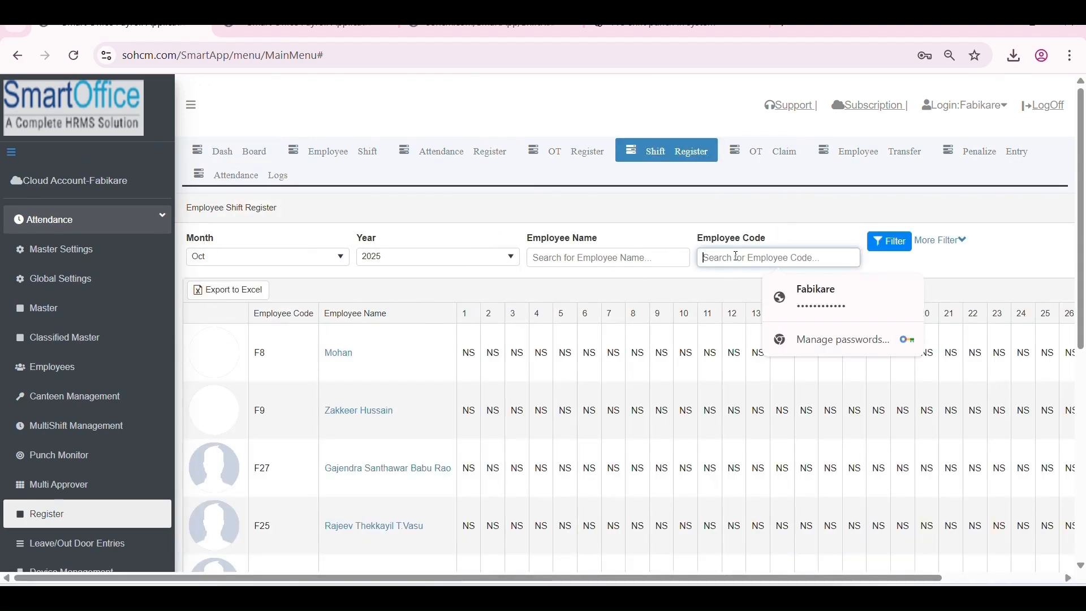
text(114)
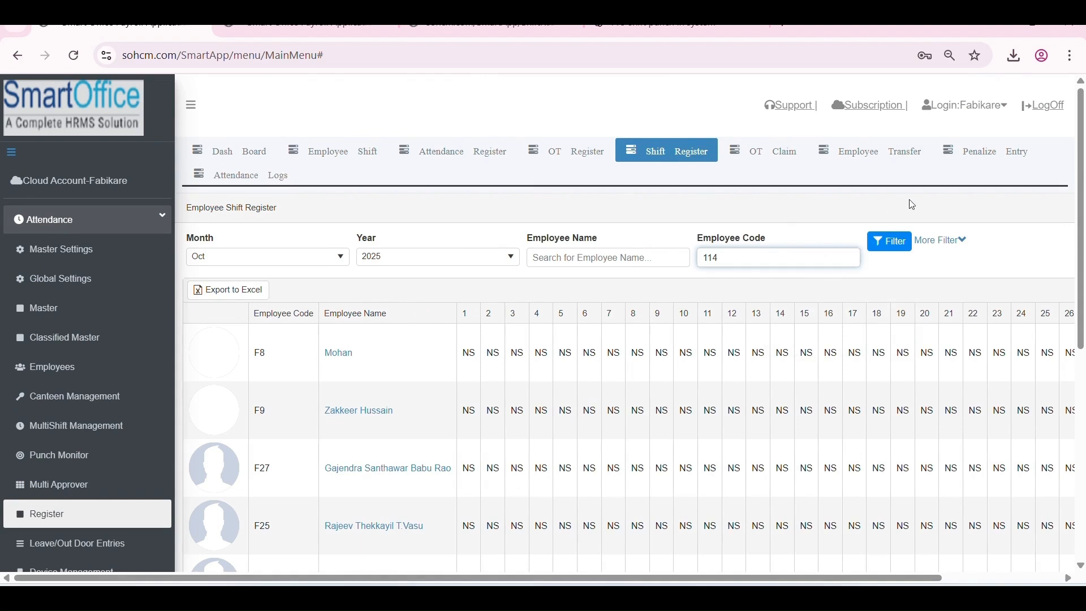
click(893, 245)
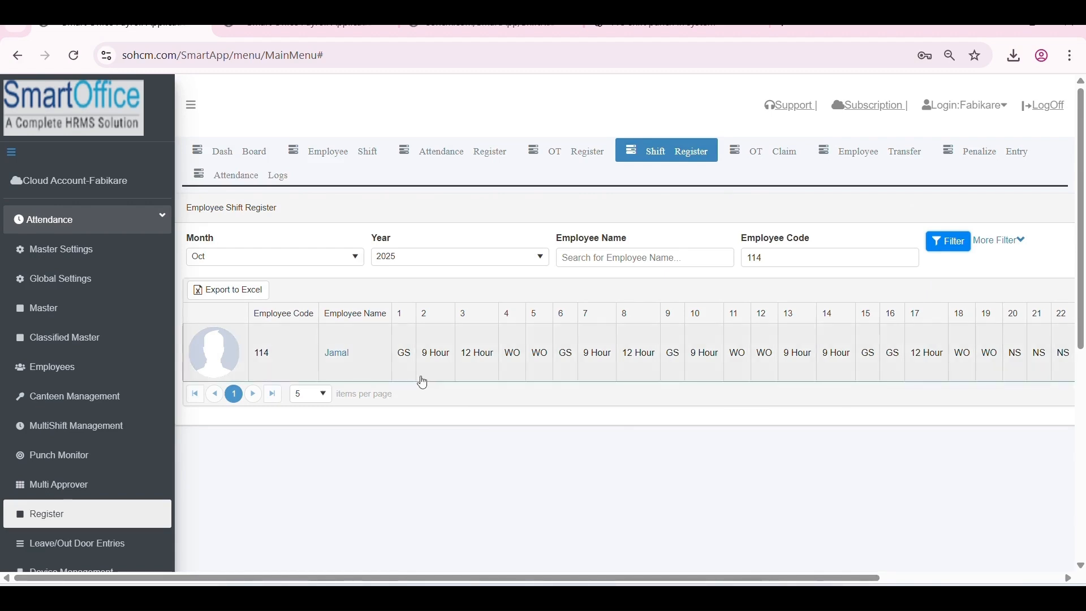
drag(512, 577, 476, 571)
Step: Open the form for assigning employee shifts from the Employee Shift register, declining to save the offered password
click(367, 154)
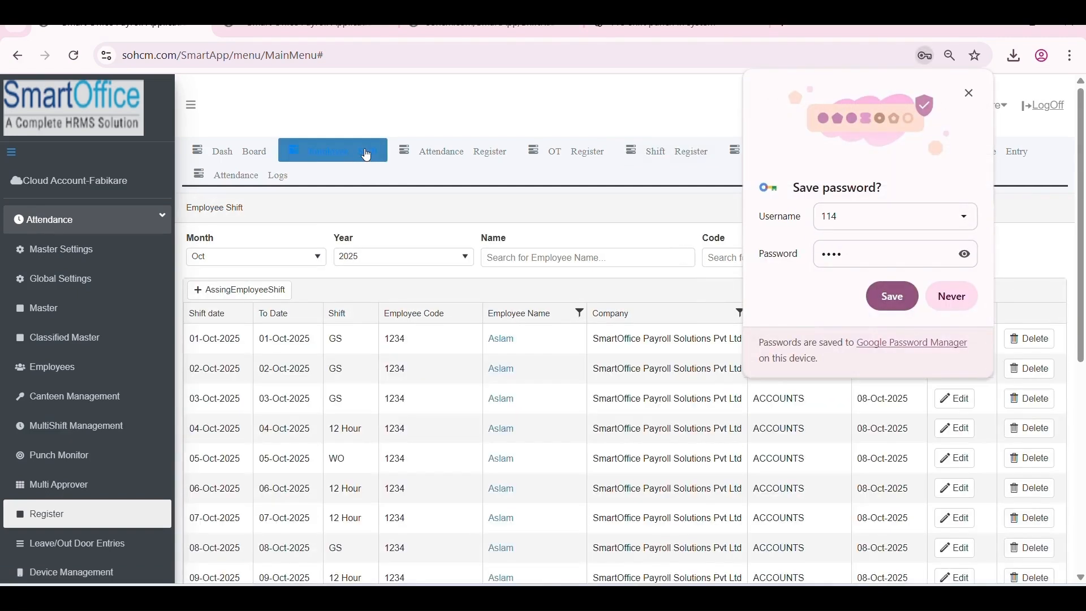
click(940, 300)
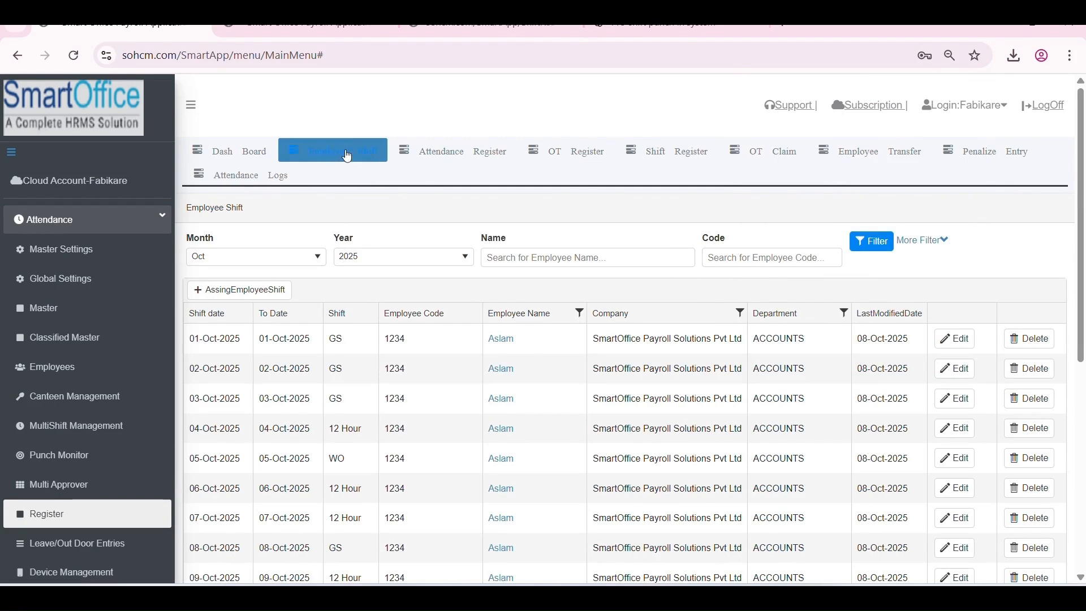
scroll(331, 240, down, 2)
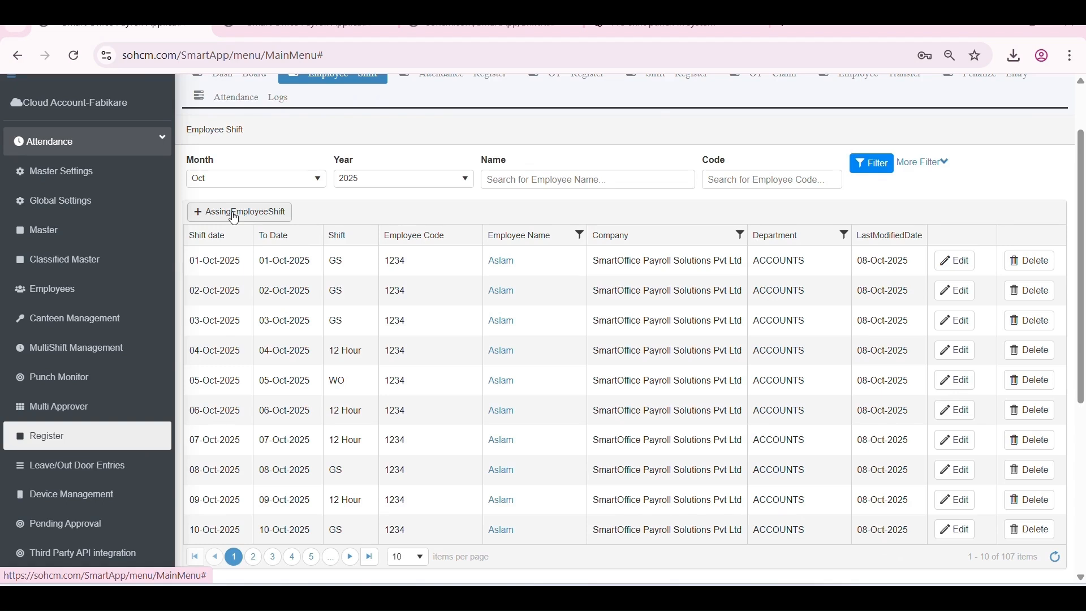
click(235, 214)
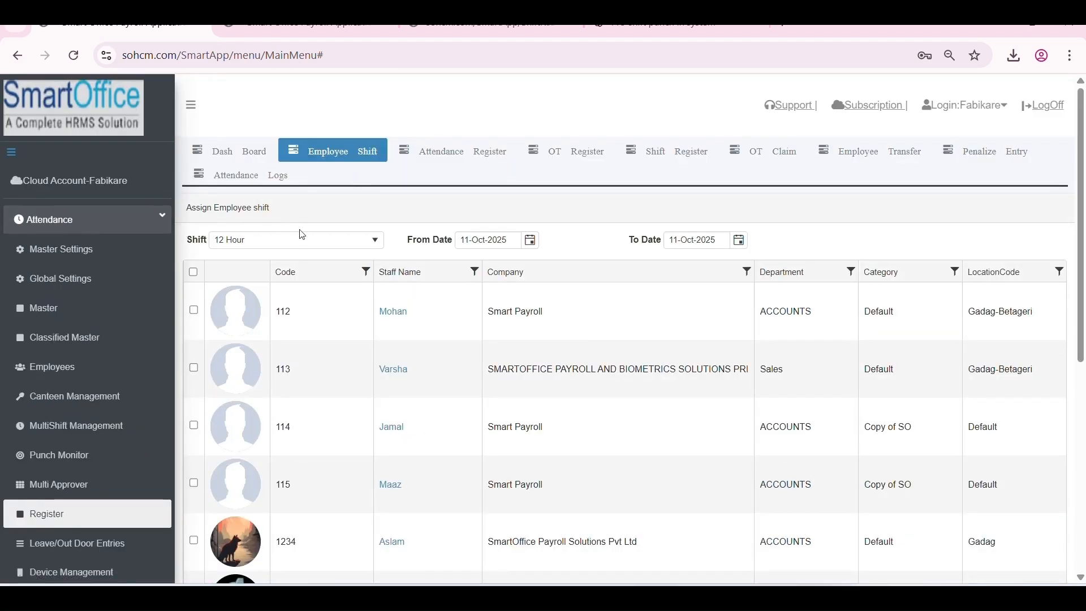
Step: Choose the D-N shift for the assignment and keep 11-Oct-2025 as the From Date
click(302, 235)
click(279, 292)
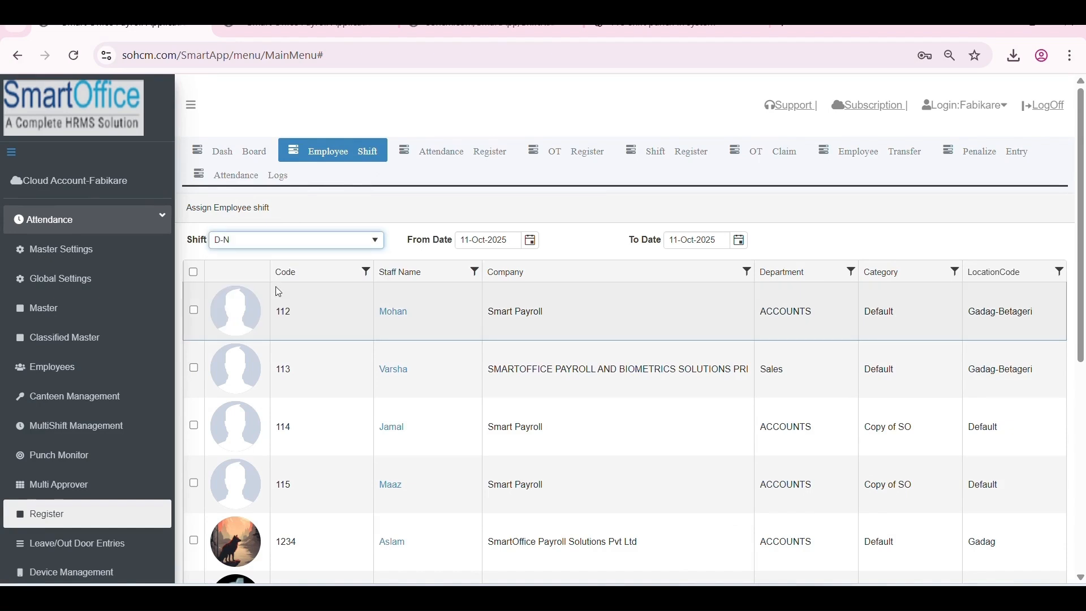
click(293, 245)
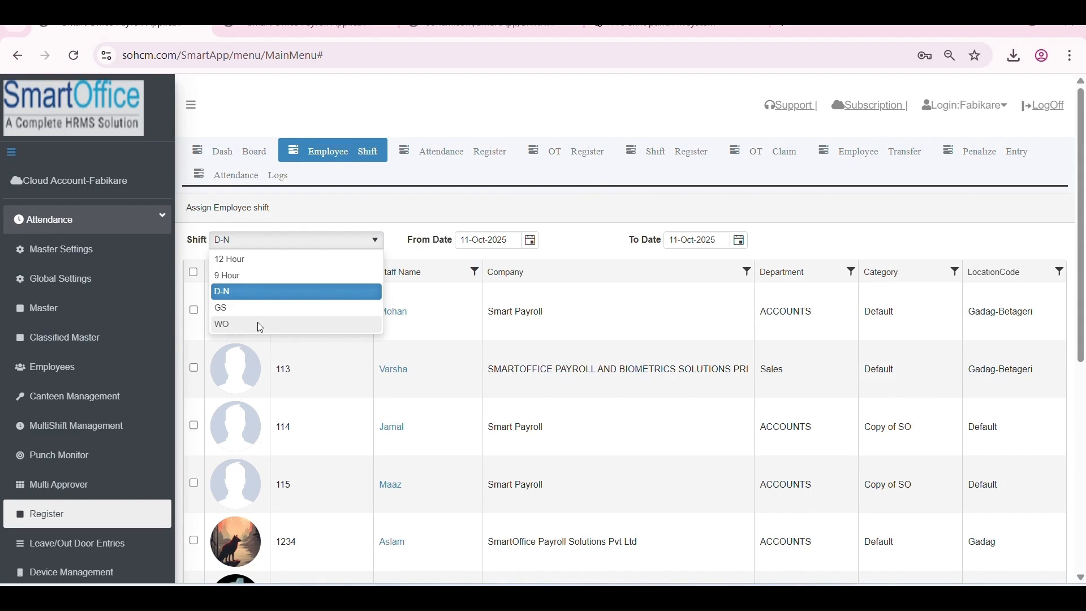
click(329, 210)
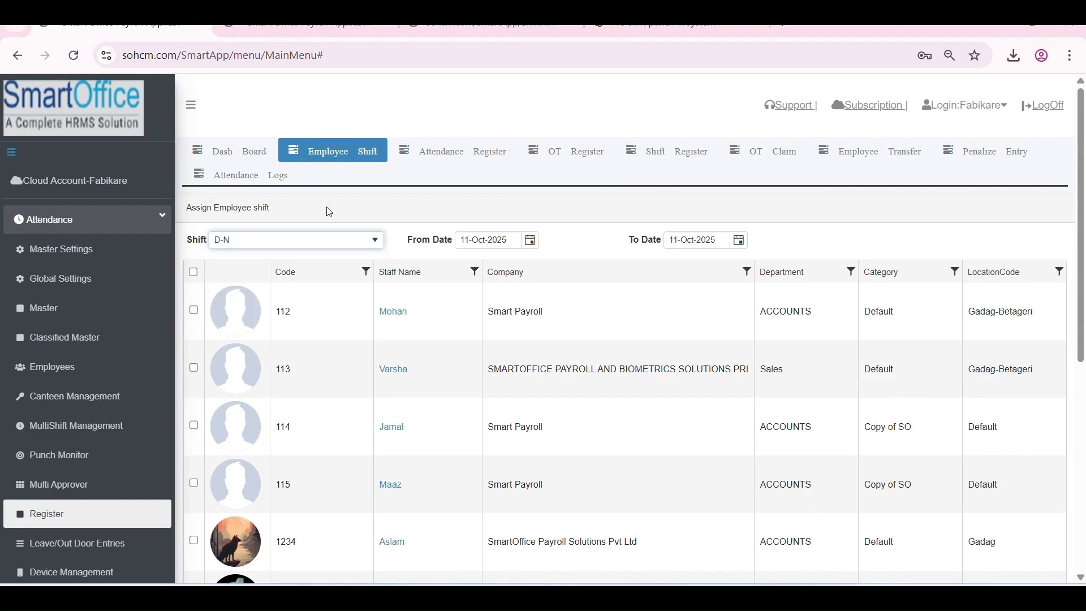
click(533, 242)
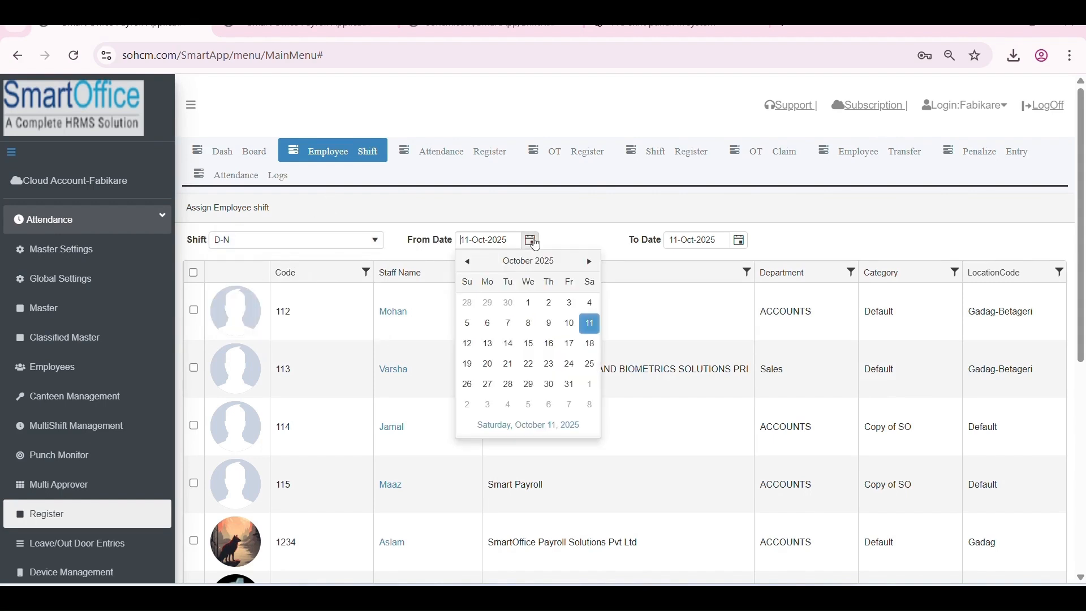
click(573, 225)
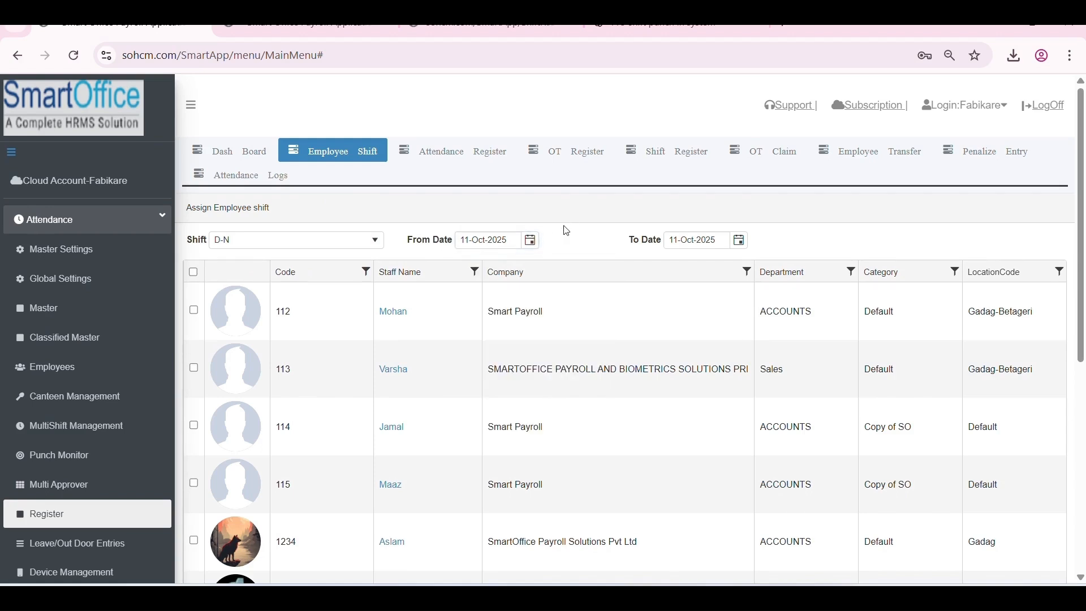
Step: Select the first employee in the list and allot the chosen shift for 11-Oct-2025
click(193, 310)
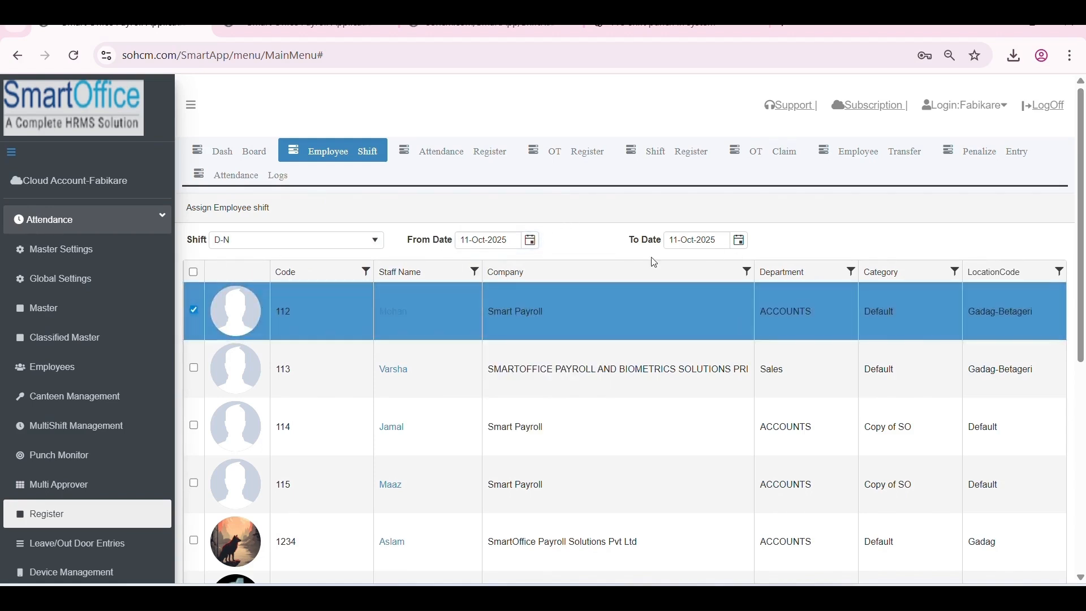
scroll(410, 304, down, 2)
scroll(410, 303, up, 2)
drag(455, 242, 383, 256)
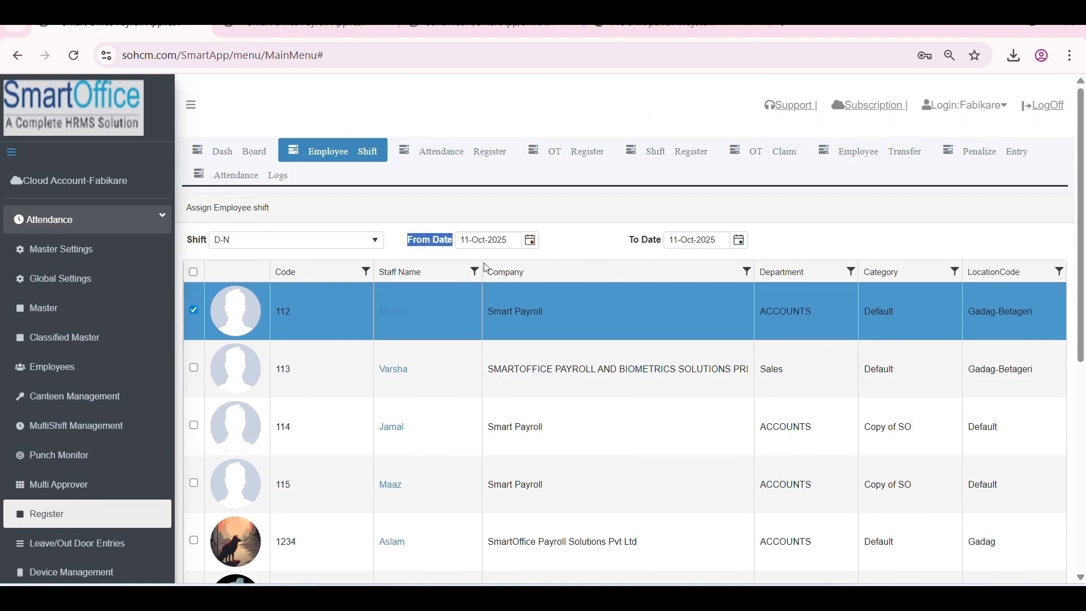
scroll(300, 358, down, 7)
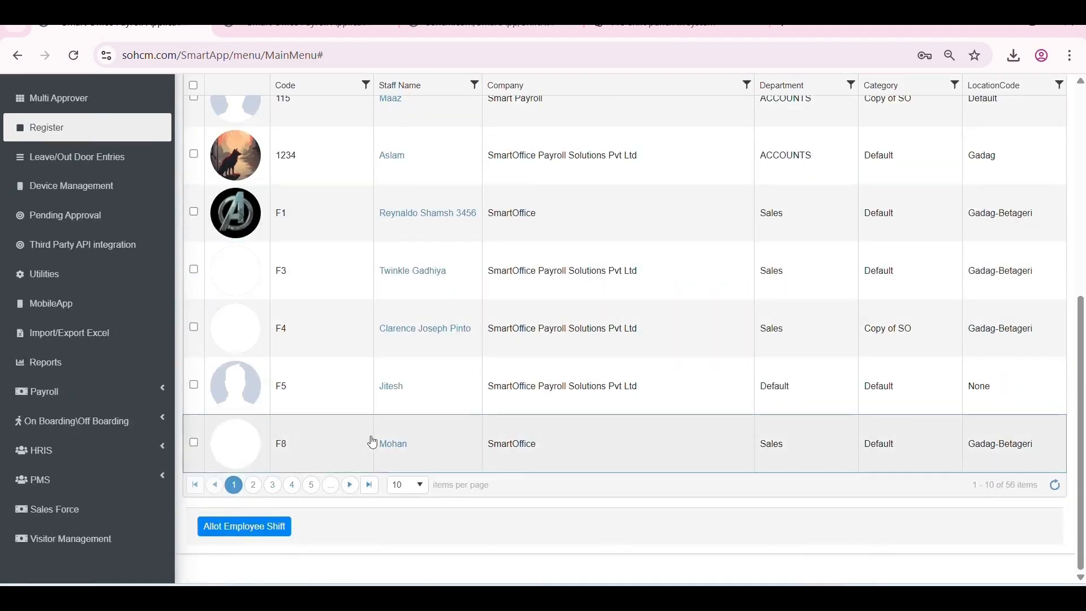
click(229, 531)
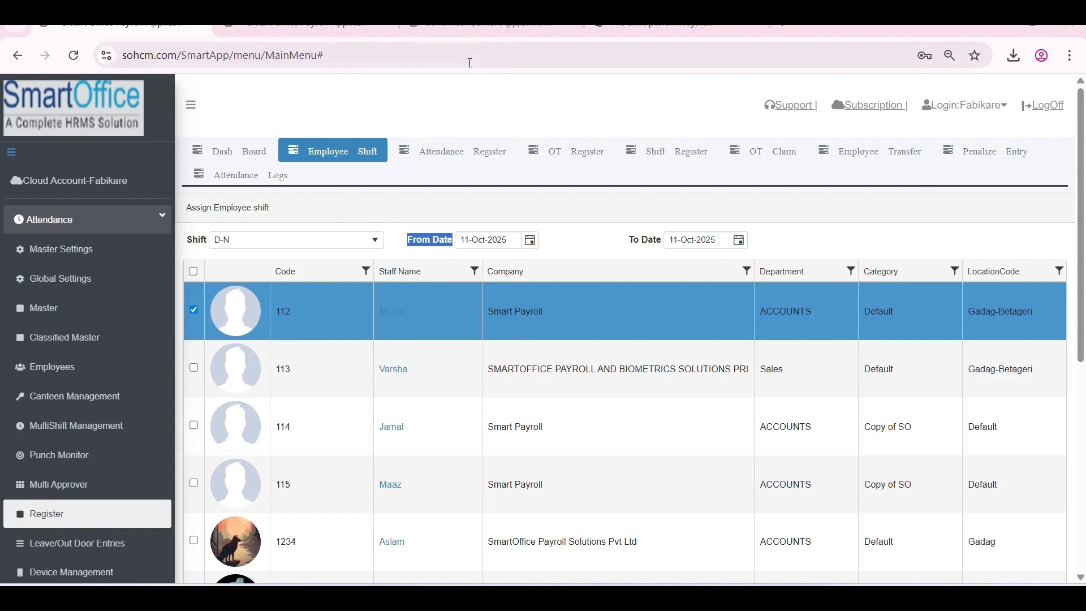
click(475, 32)
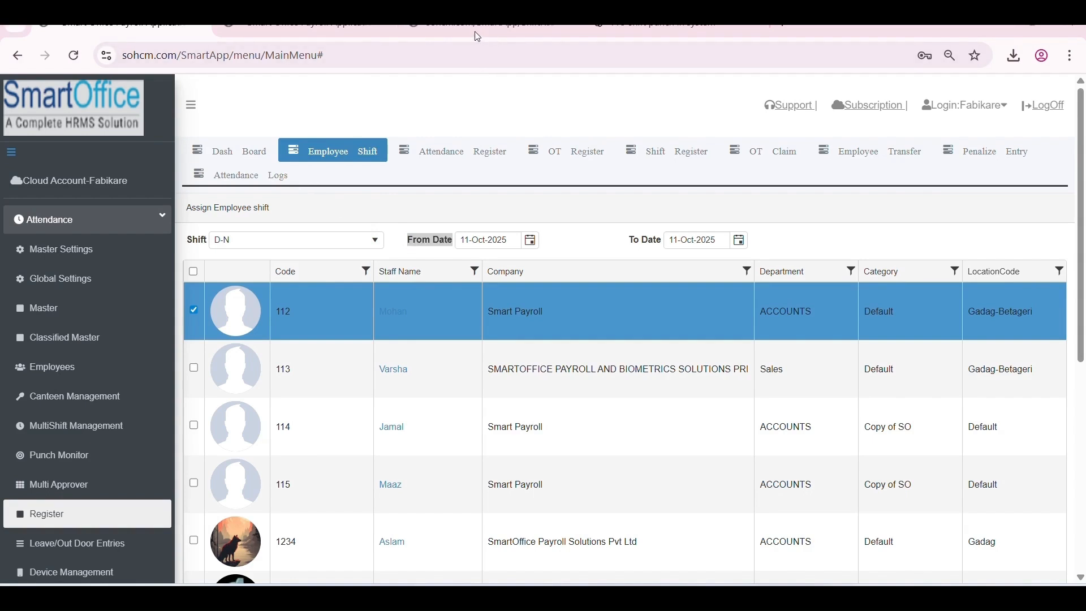
Step: Filter the Employee Shift list for Oct 2025 by the first employee's code and check the assigned shifts
click(346, 153)
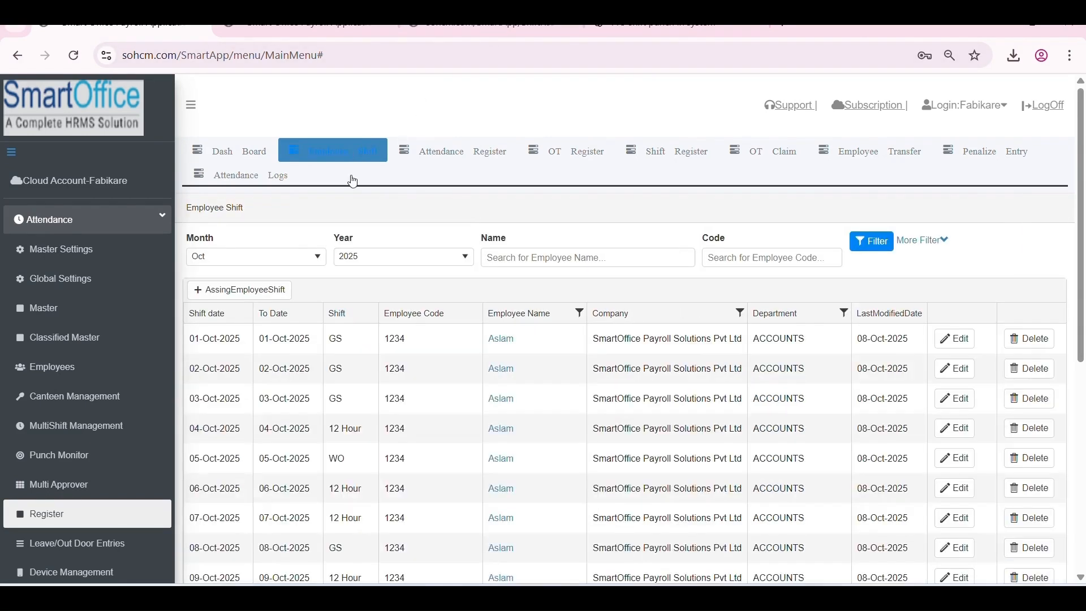
click(766, 258)
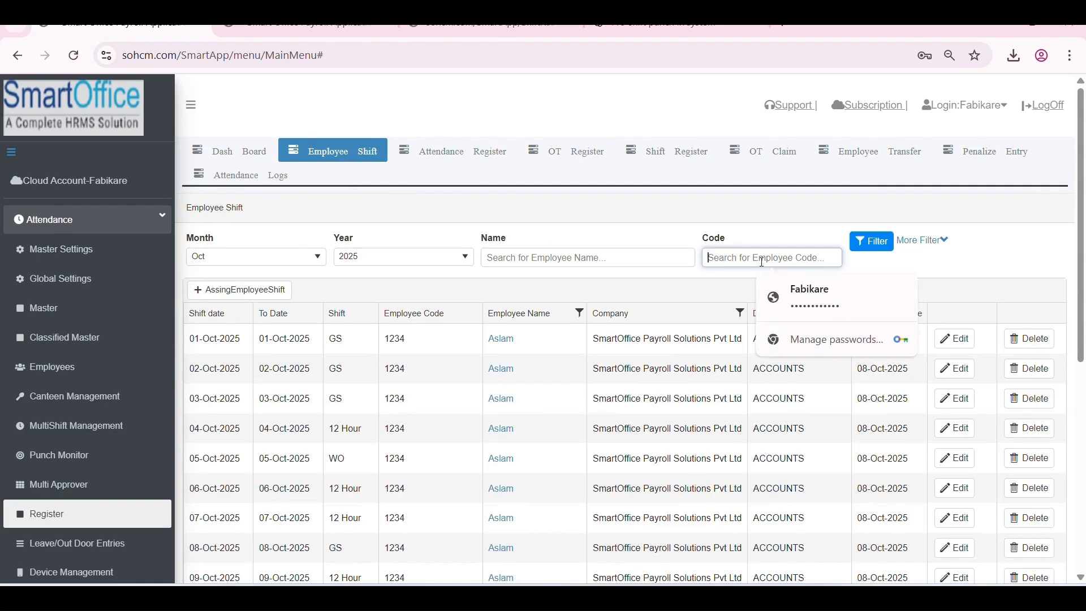
text(112)
click(886, 242)
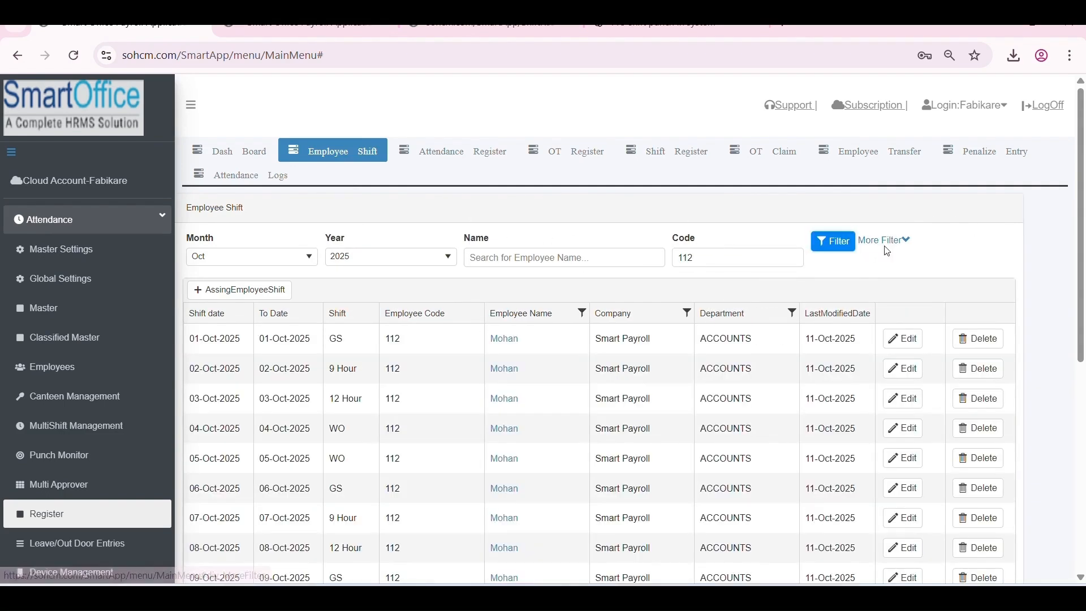
click(416, 343)
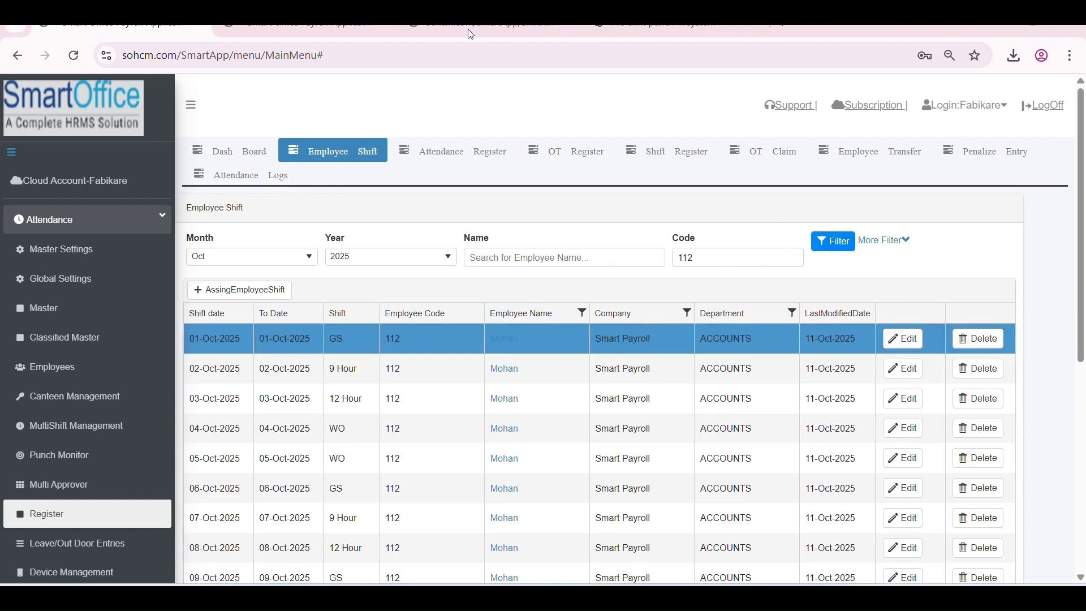